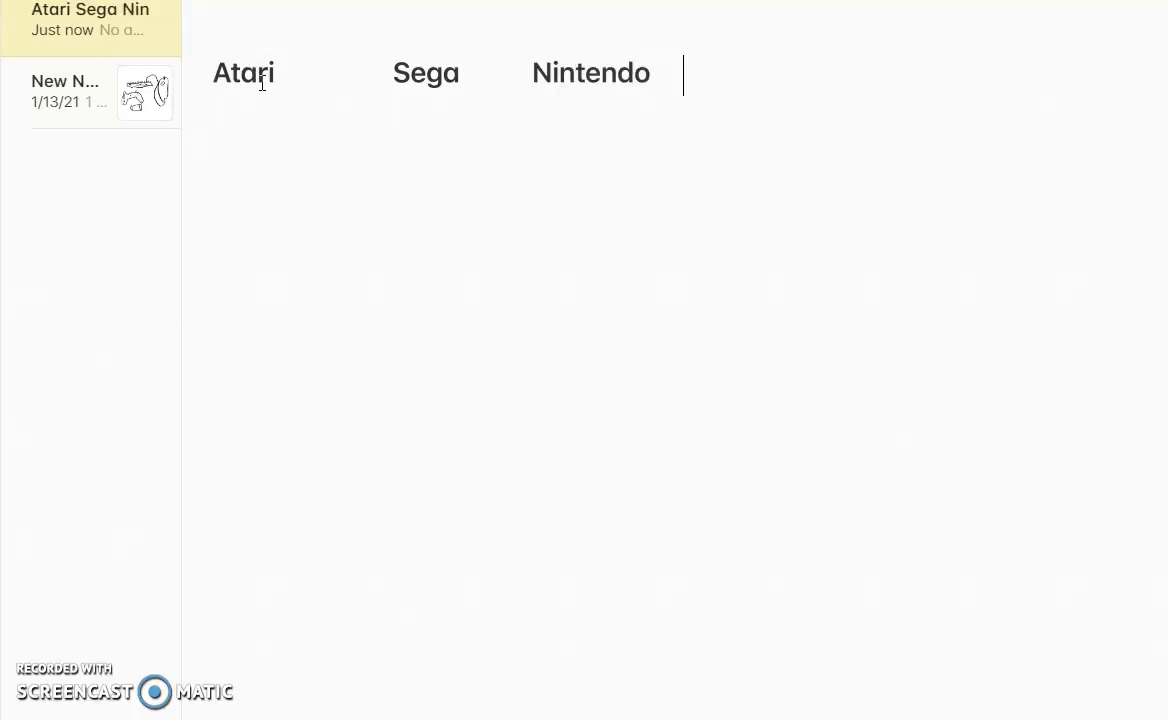
Step: Add Sony and Microsoft after Nintendo on the line of console makers
text(Sony     )
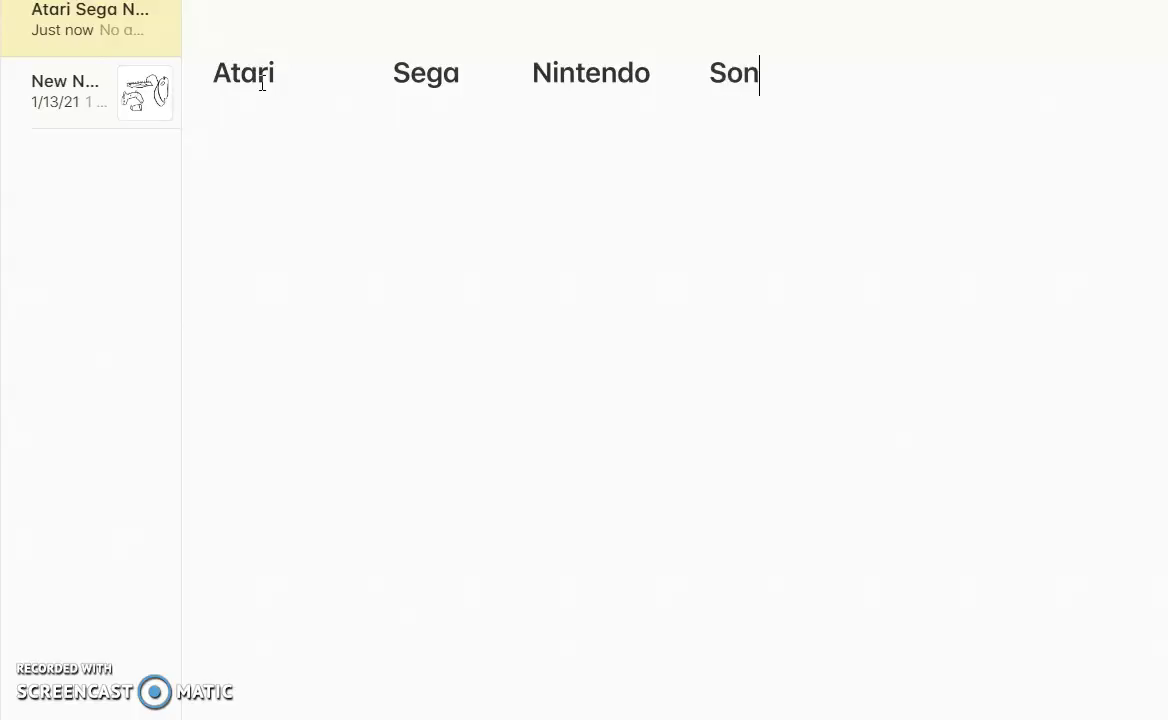
text(    Microsoft)
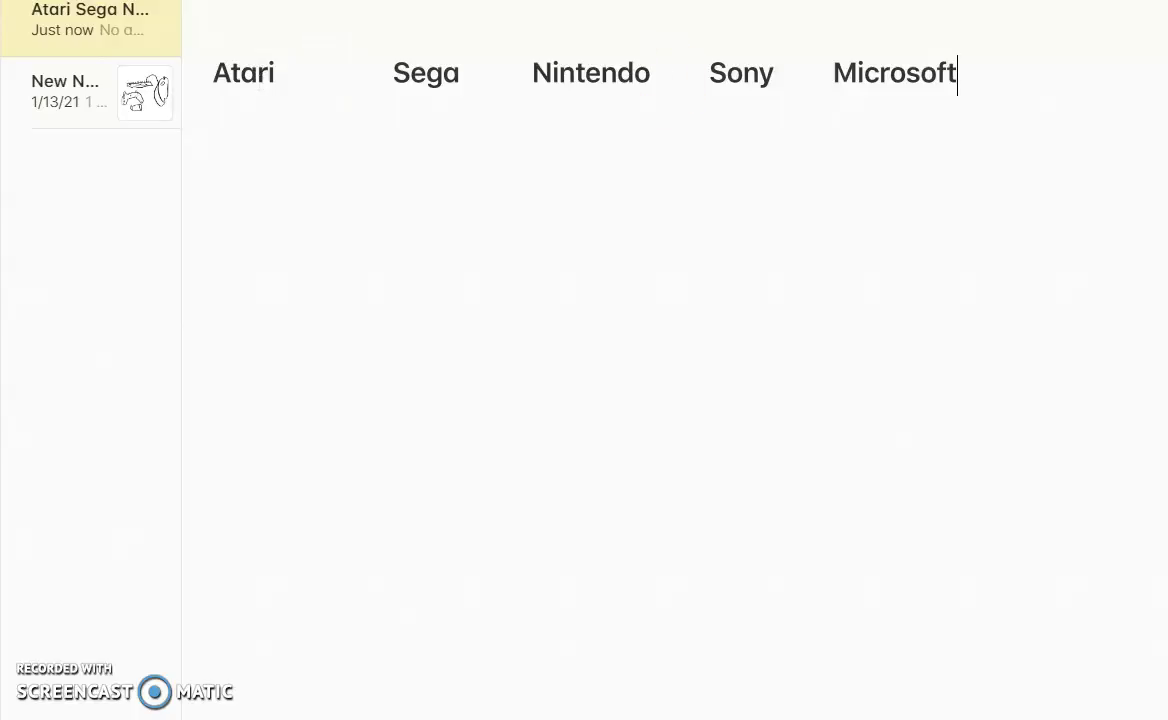
click(656, 72)
key(Return)
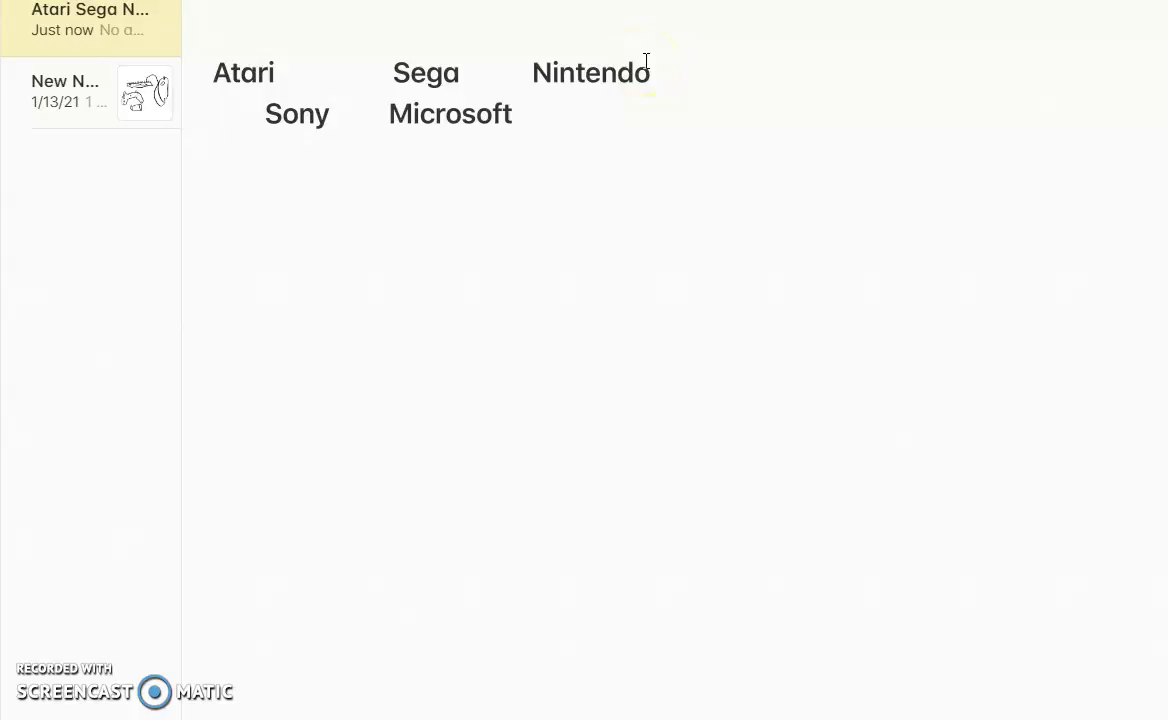
key(BackSpace)
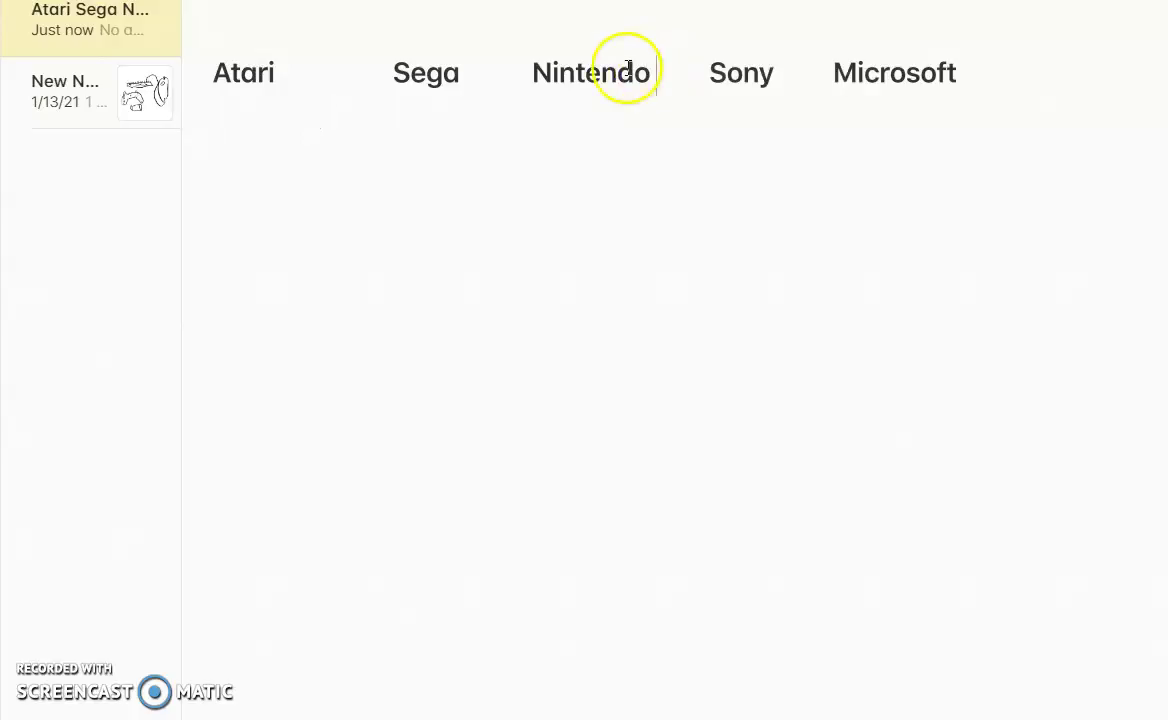
Step: Remove Sega, Nintendo, Sony and Microsoft from the line of console makers
click(618, 68)
click(192, 66)
drag(192, 66, 1017, 65)
click(1017, 65)
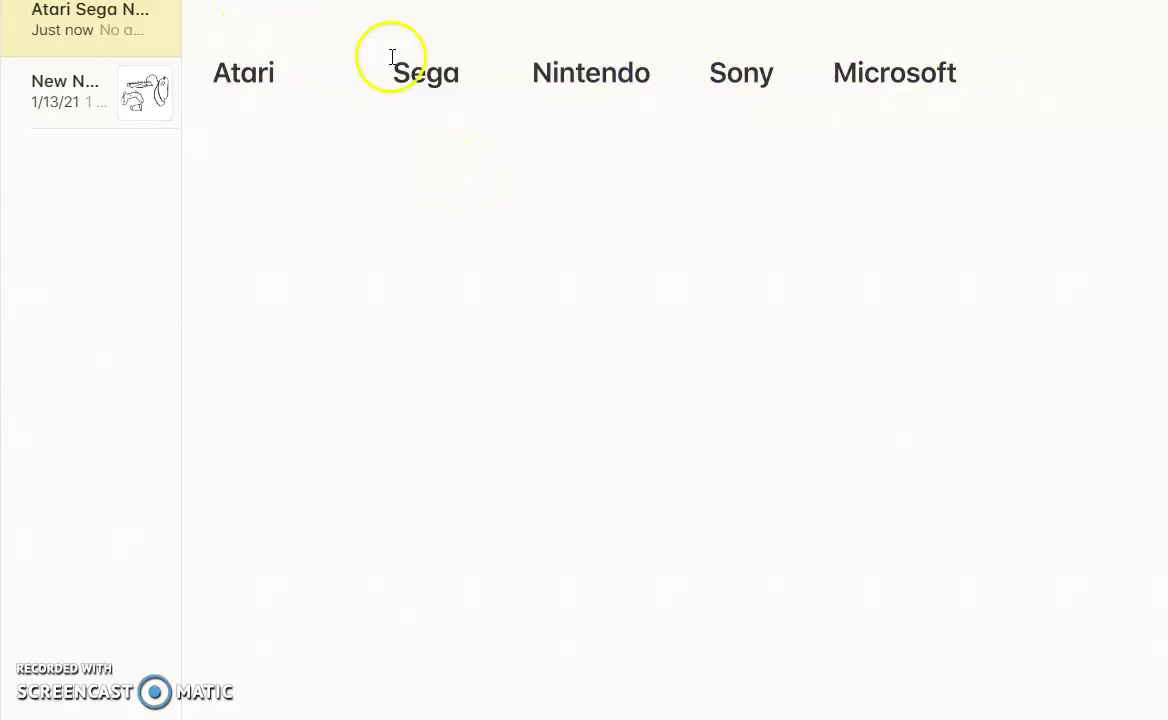
drag(386, 72, 1074, 107)
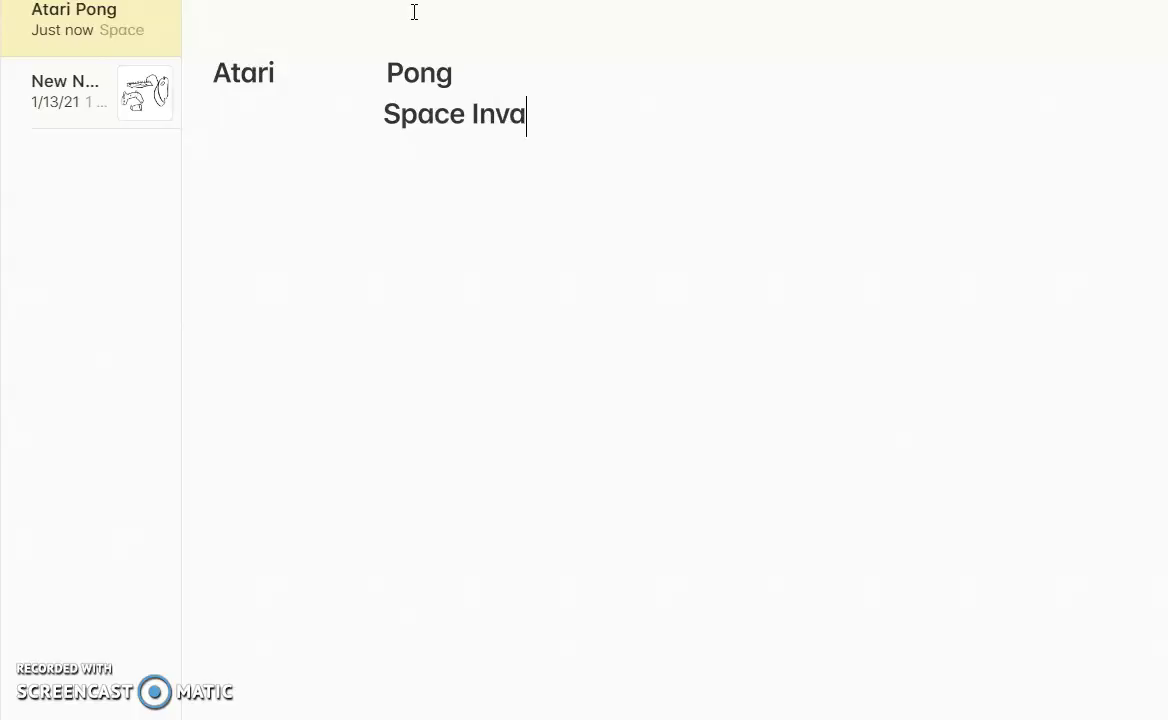
Step: Complete the entry Space Invaders below Pong and delete it again
text(ders)
key(BackSpace)
key(BackSpace)
key(BackSpace)
key(BackSpace)
key(BackSpace)
key(BackSpace)
key(BackSpace)
key(BackSpace)
key(BackSpace)
key(BackSpace)
key(BackSpace)
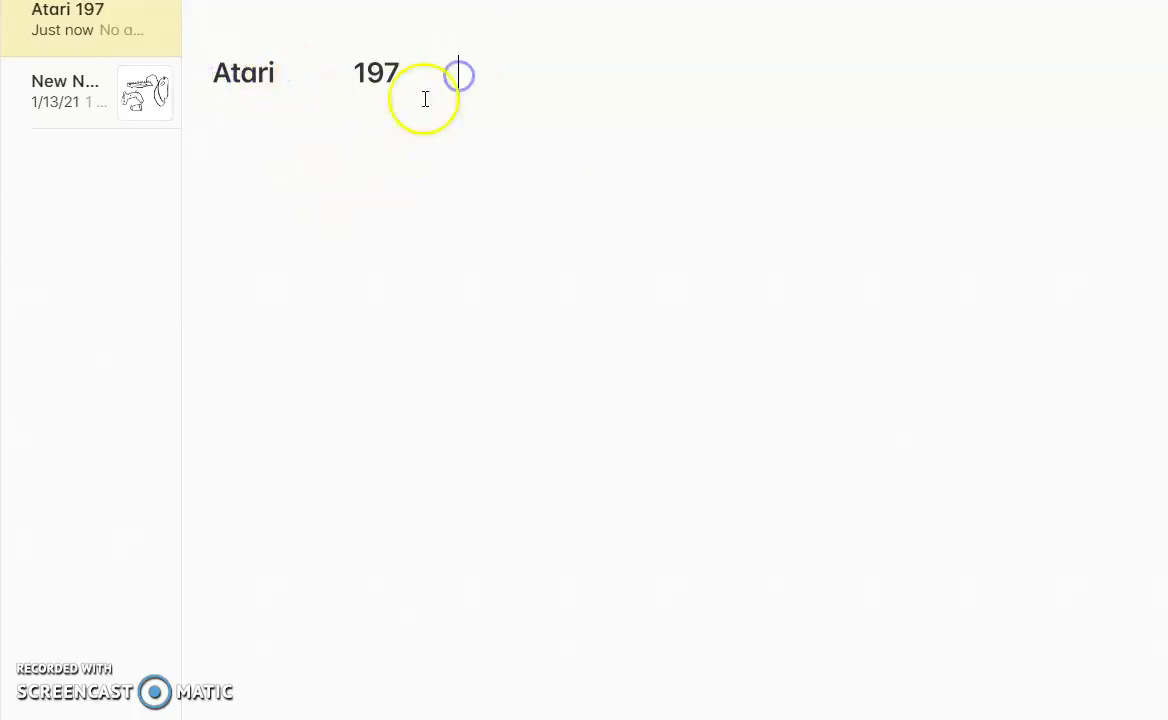
click(393, 80)
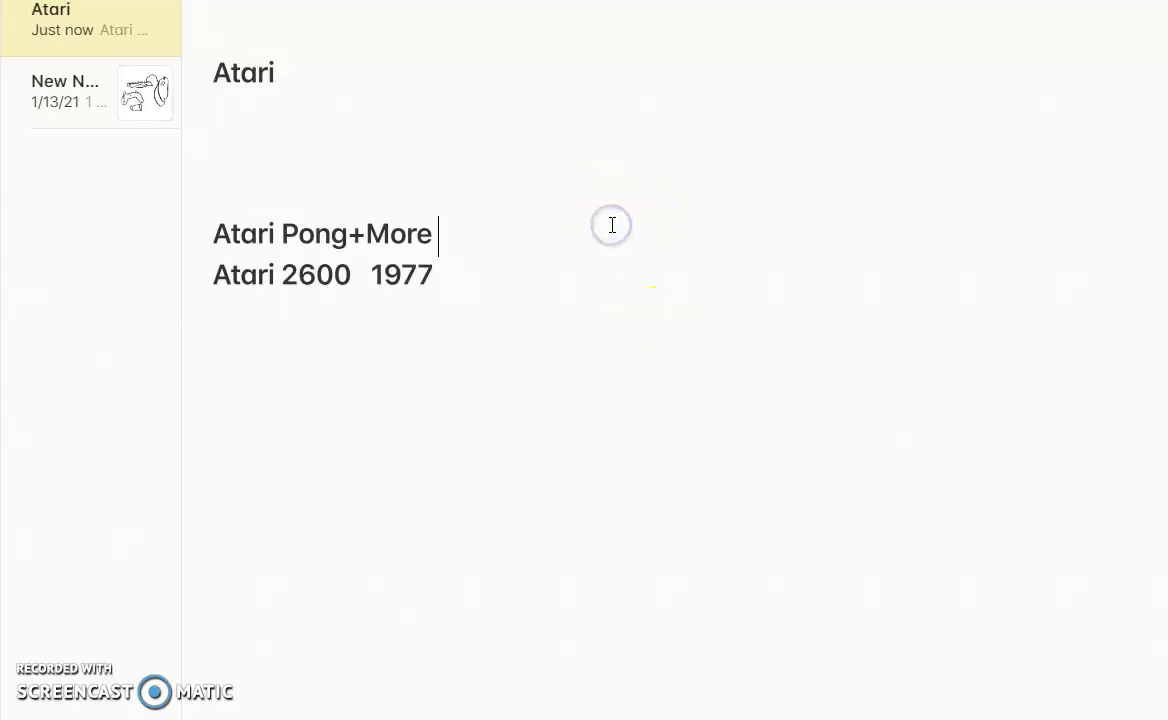
Step: Add the year 1972 to the Atari Pong+More line and enter Atari 5200 1983 below Atari 2600
text(1972)
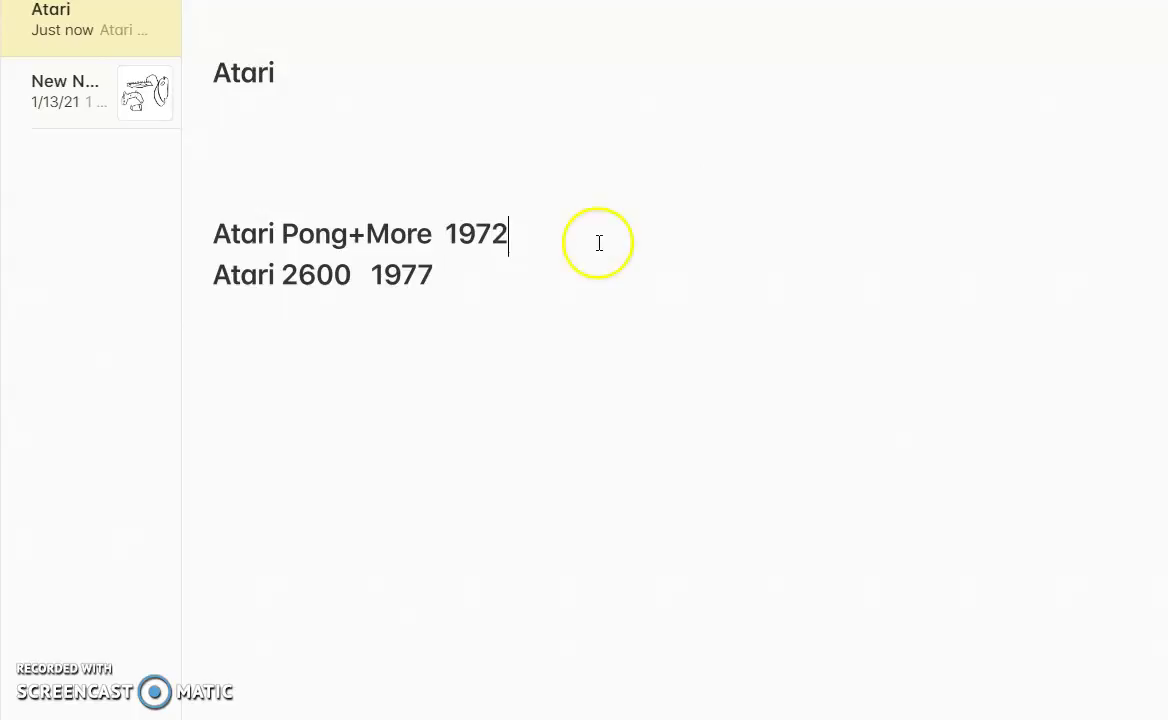
click(484, 278)
key(Return)
text(Atari )
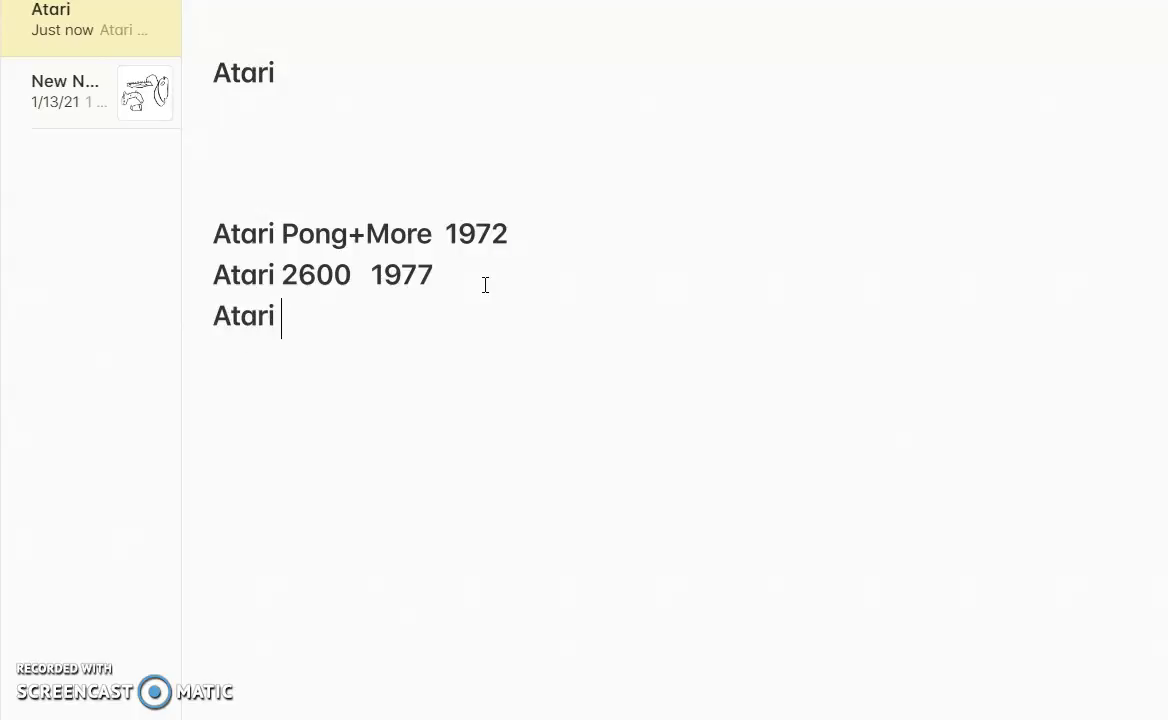
text(5200)
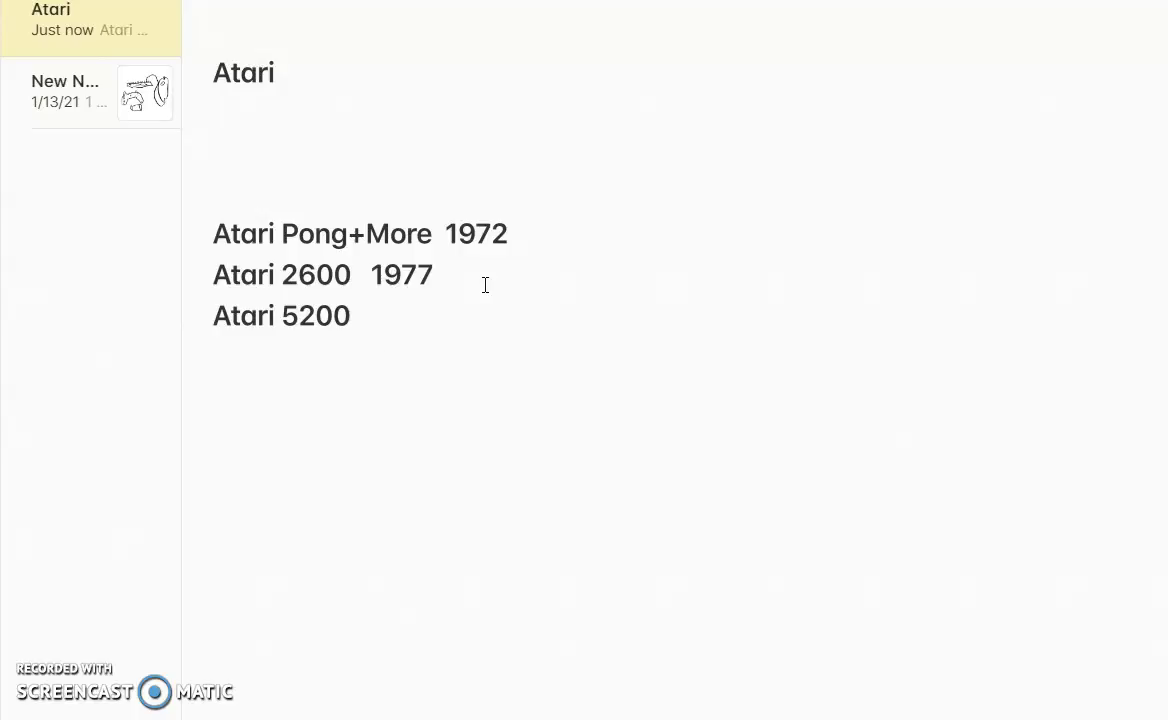
text(1983)
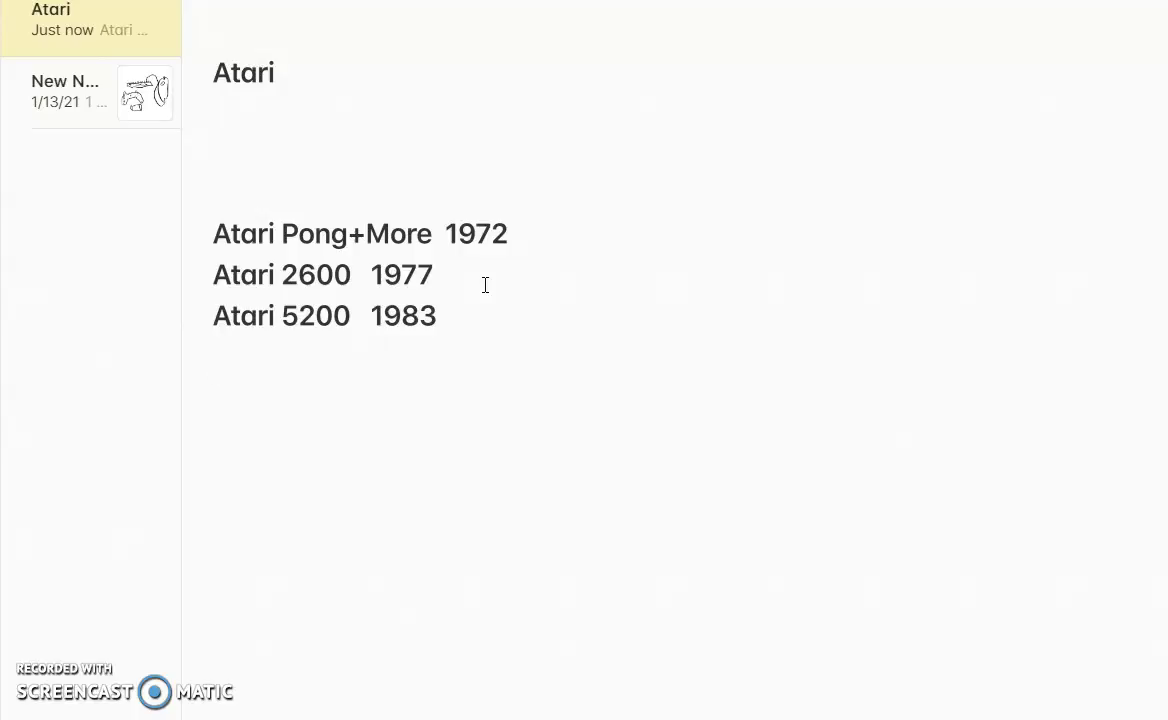
Step: Add the lines Atari Lynx 1987 and Atari Jaguar 1991 below Atari 5200
text(Atari)
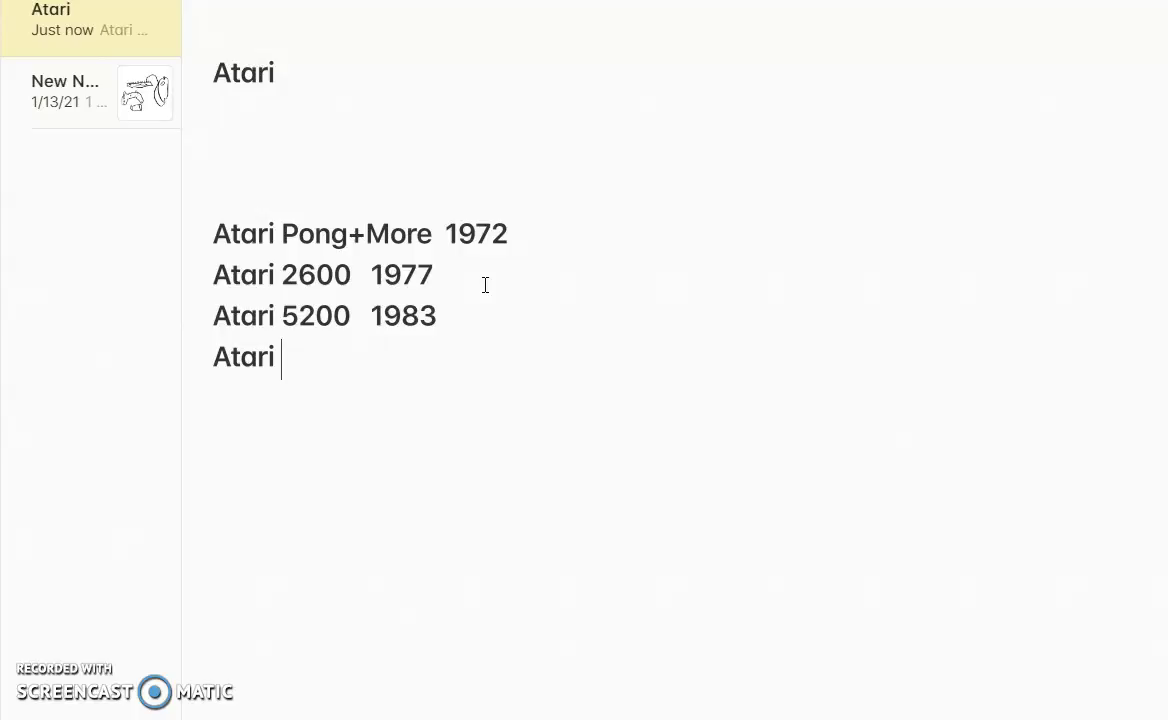
text(Lynx)
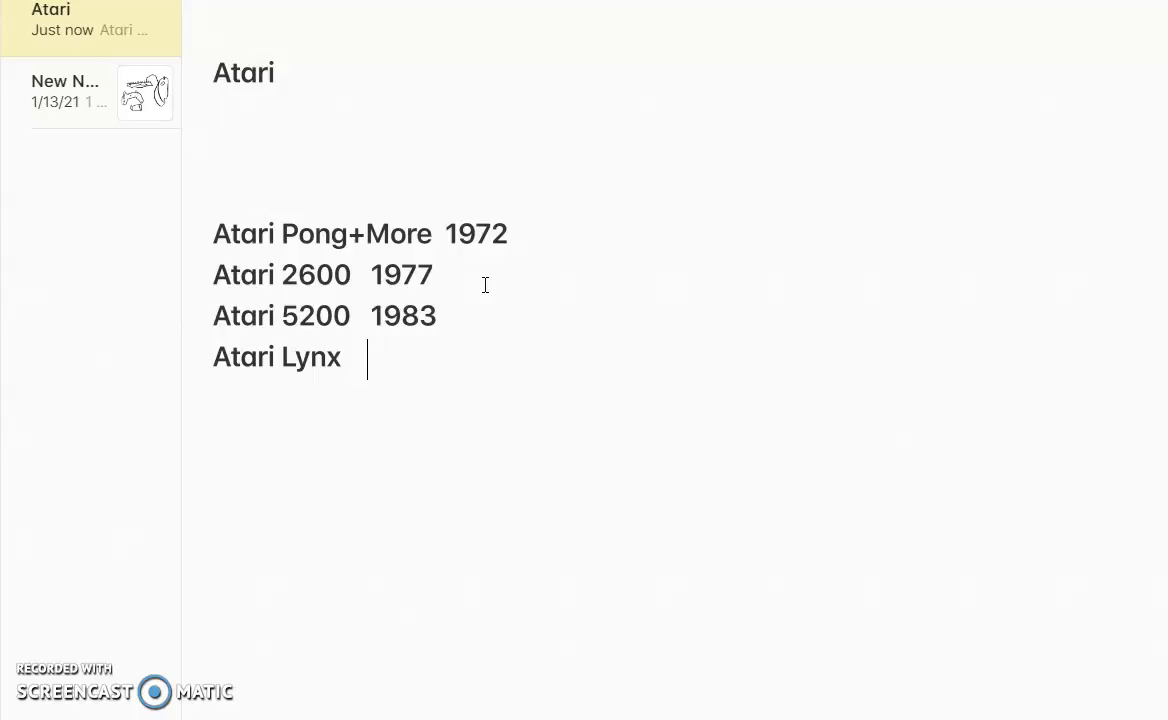
text(   1987)
key(Return)
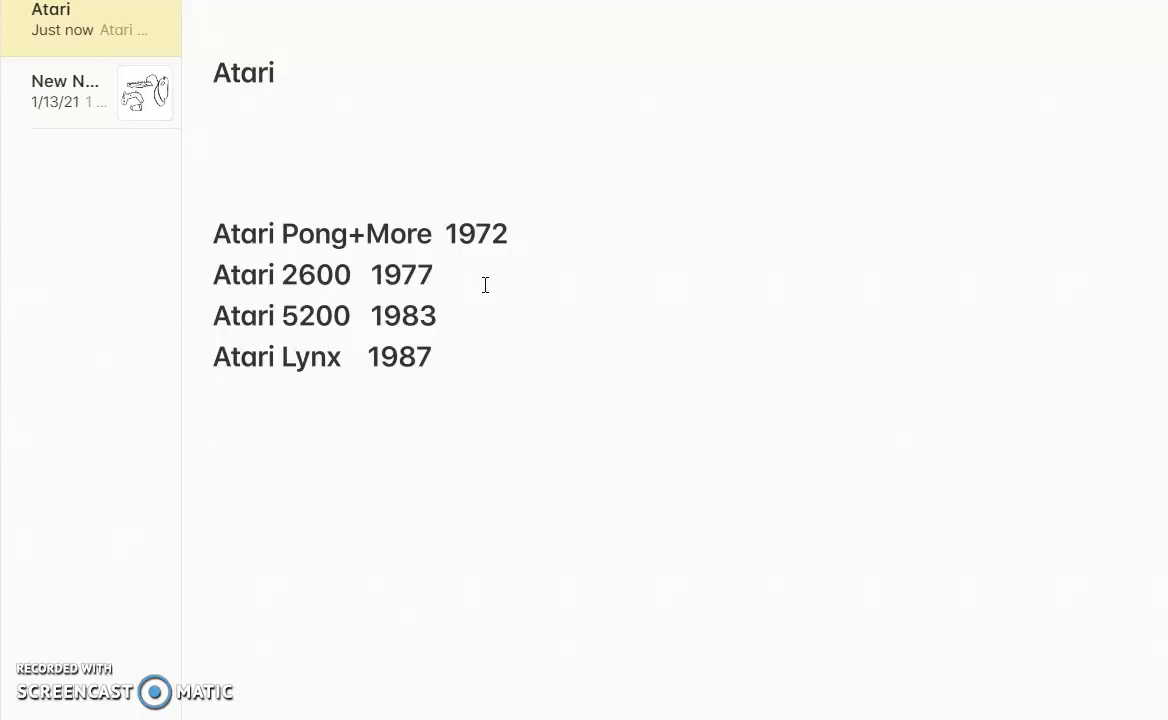
text(Atari J)
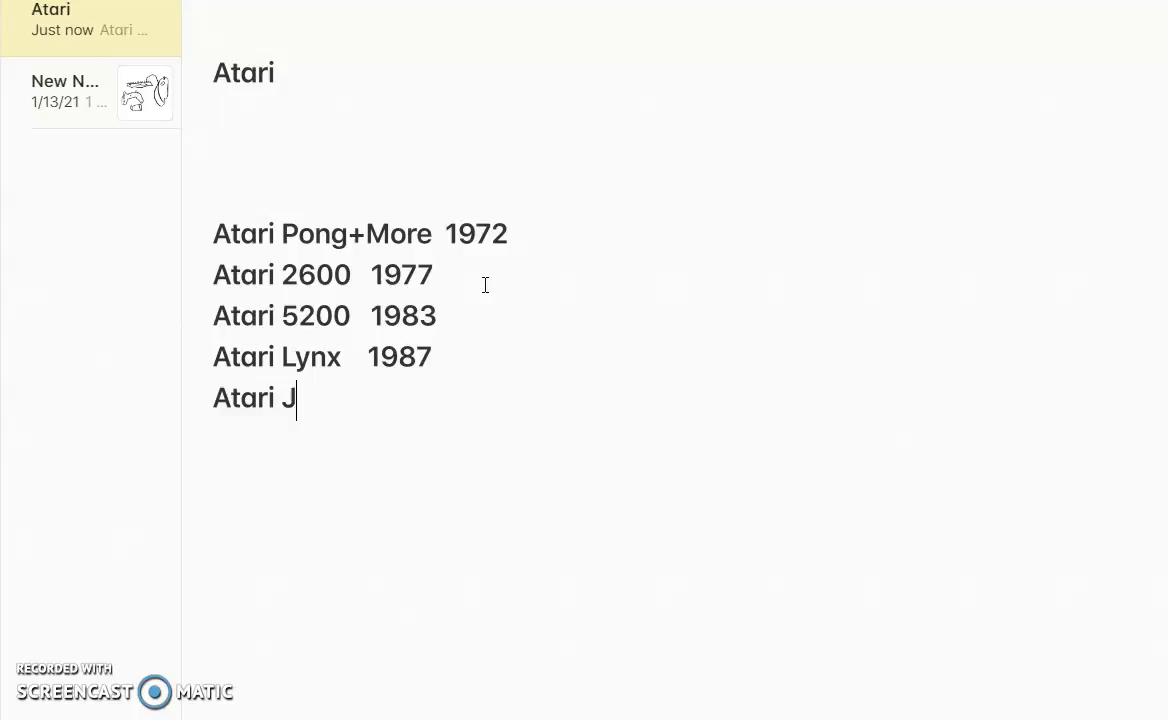
text(aguar)
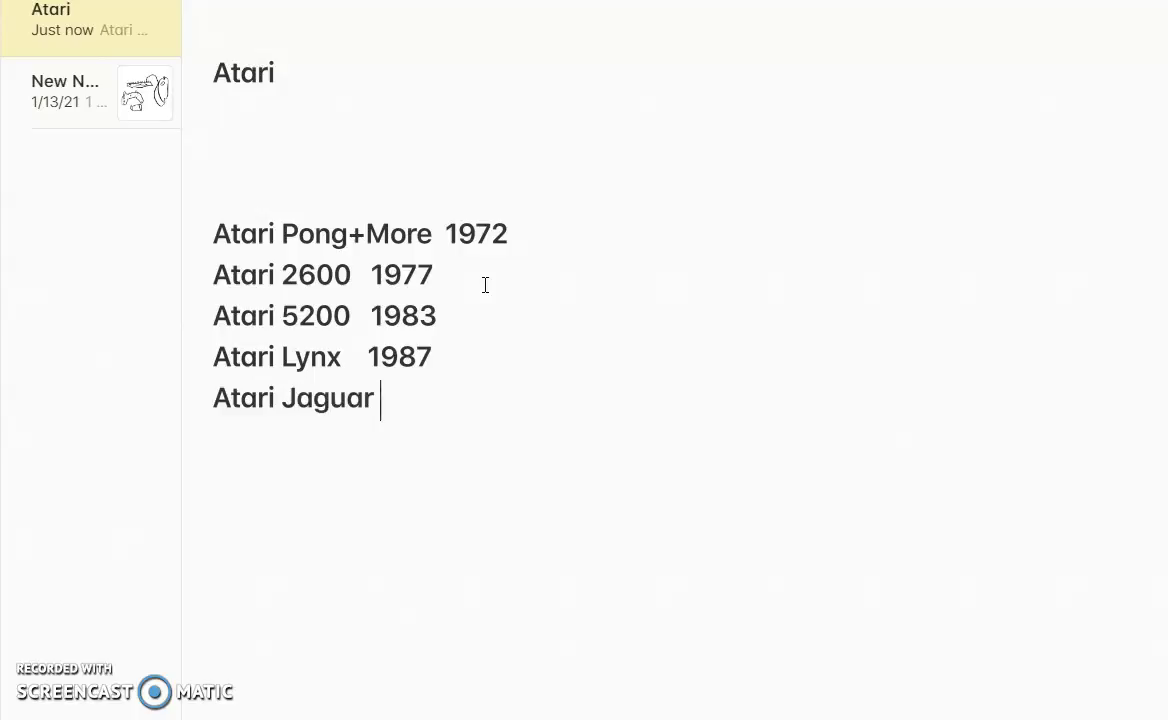
text( 1991)
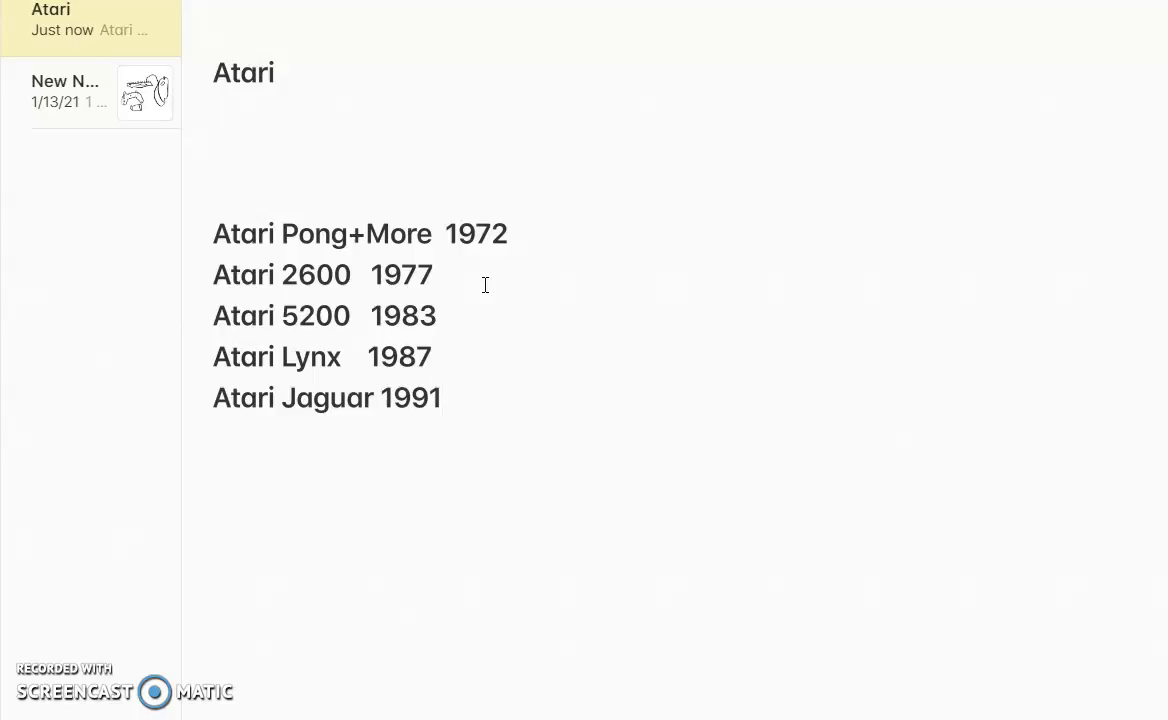
Step: Add the line Atari VCR 2021 at the end of the Atari list
key(Return)
text(Atari V)
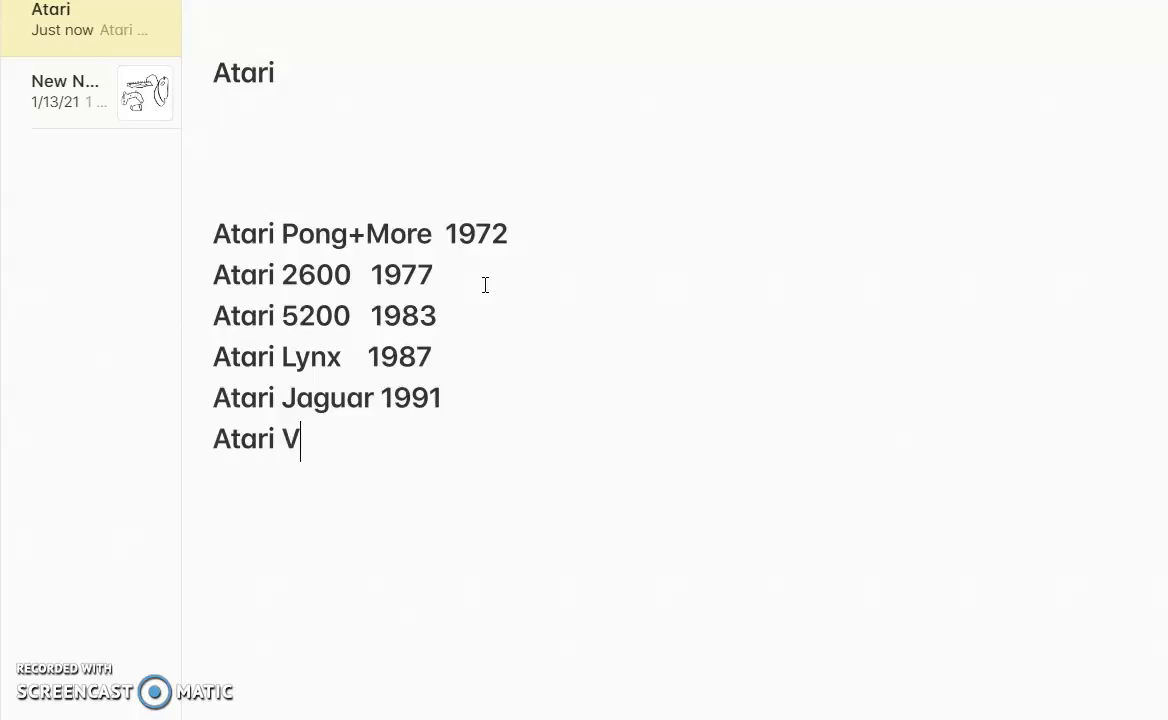
text(CS)
key(BackSpace)
key(BackSpace)
key(BackSpace)
key(BackSpace)
key(BackSpace)
key(BackSpace)
text(R      2021)
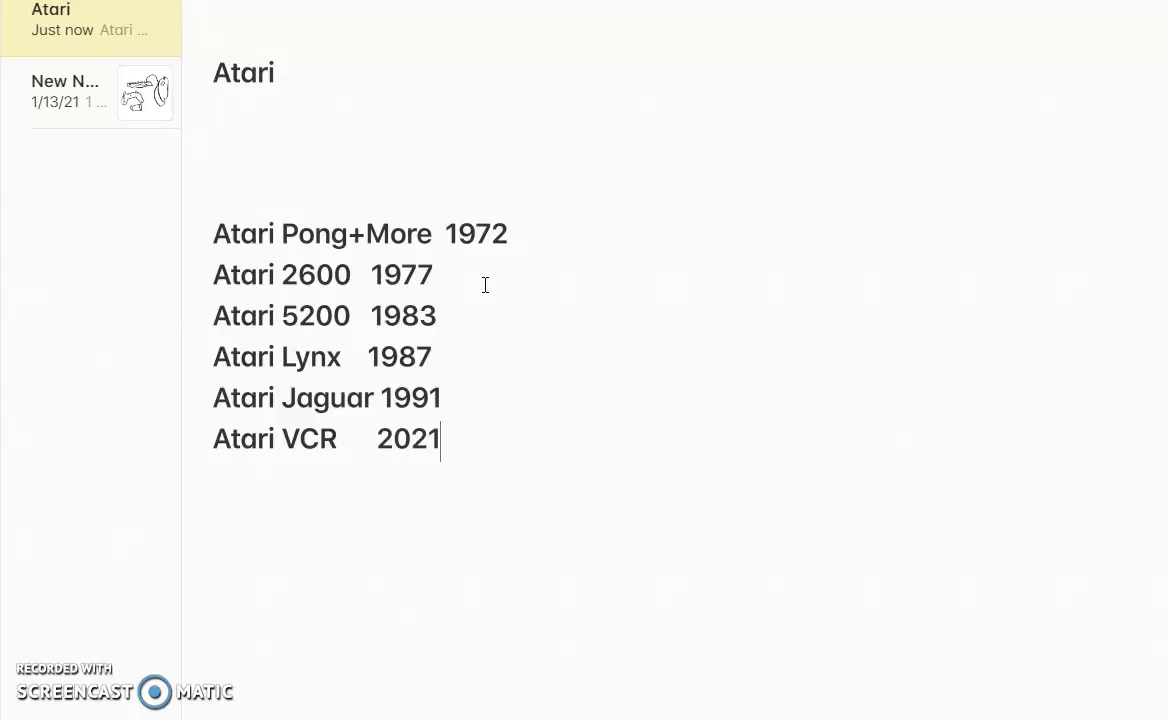
Step: Clear the Atari heading and the whole console list from the note
mouse_move(393, 438)
mouse_down()
mouse_move(383, 438)
mouse_move(446, 449)
mouse_move(323, 472)
mouse_move(383, 440)
mouse_move(365, 433)
mouse_move(386, 422)
mouse_up()
click(464, 425)
drag(540, 495, 195, 20)
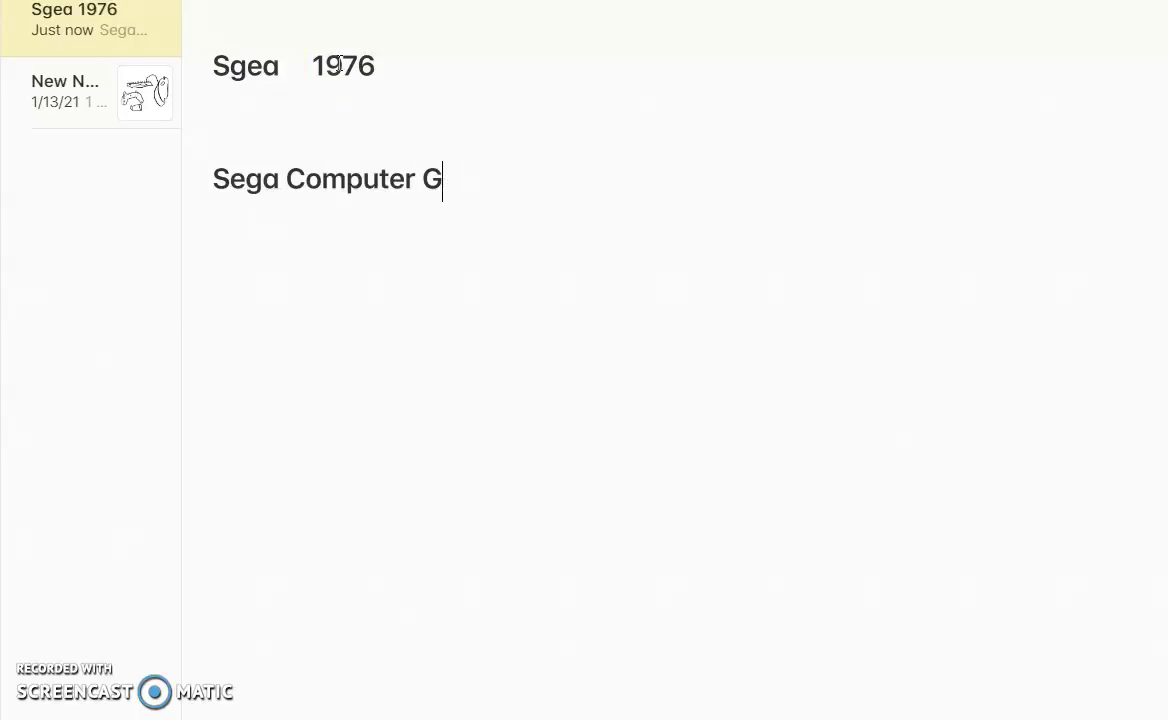
Step: Complete the first console entry as Sega Computer Game and start a new line below it
text(a)
key(BackSpace)
text(Game)
key(Return)
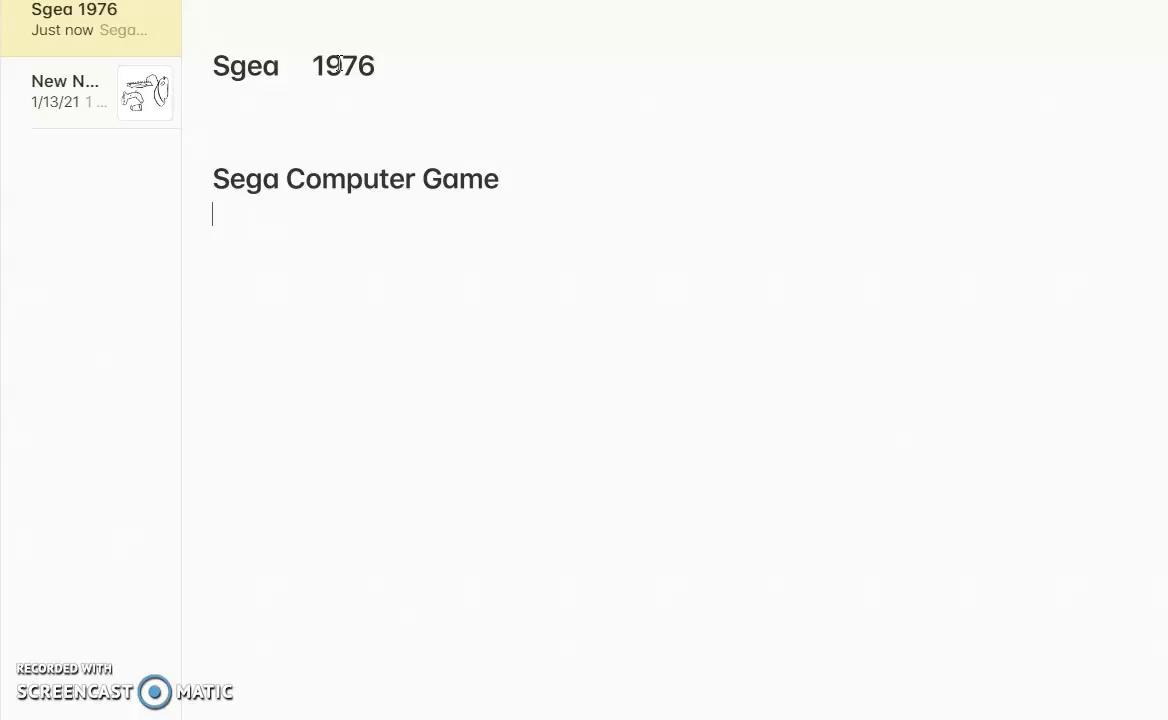
Step: Apply the Title style to the empty line below Sega Computer Game
click(336, 1)
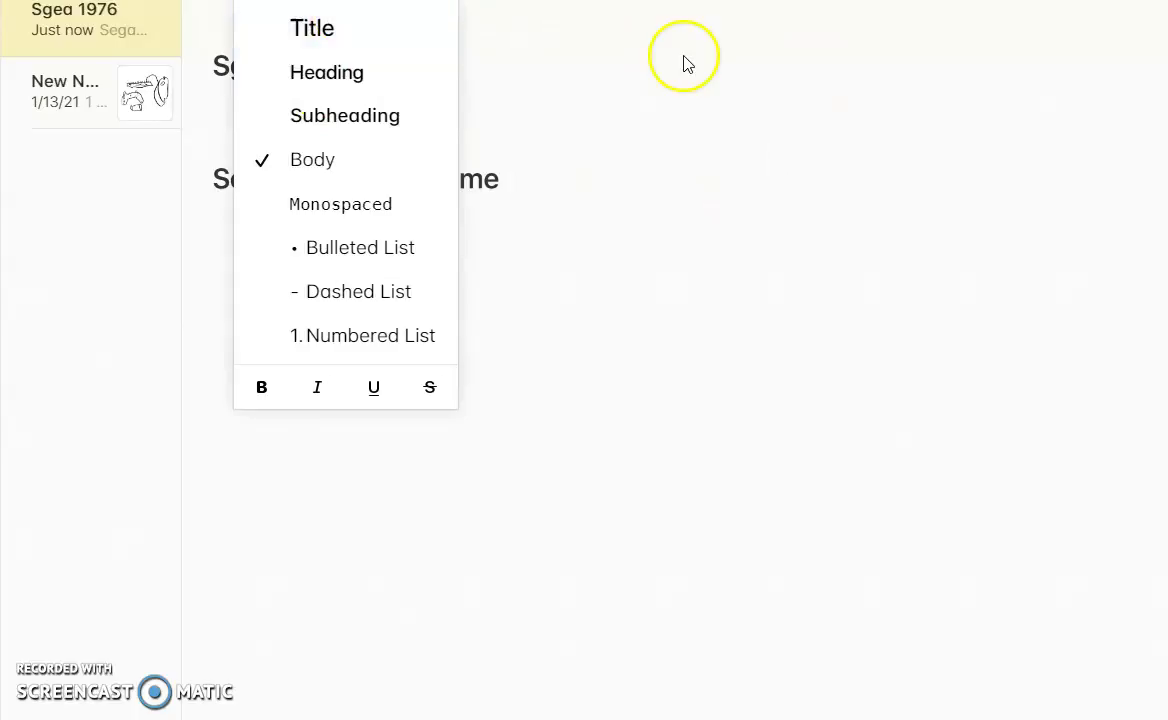
click(351, 38)
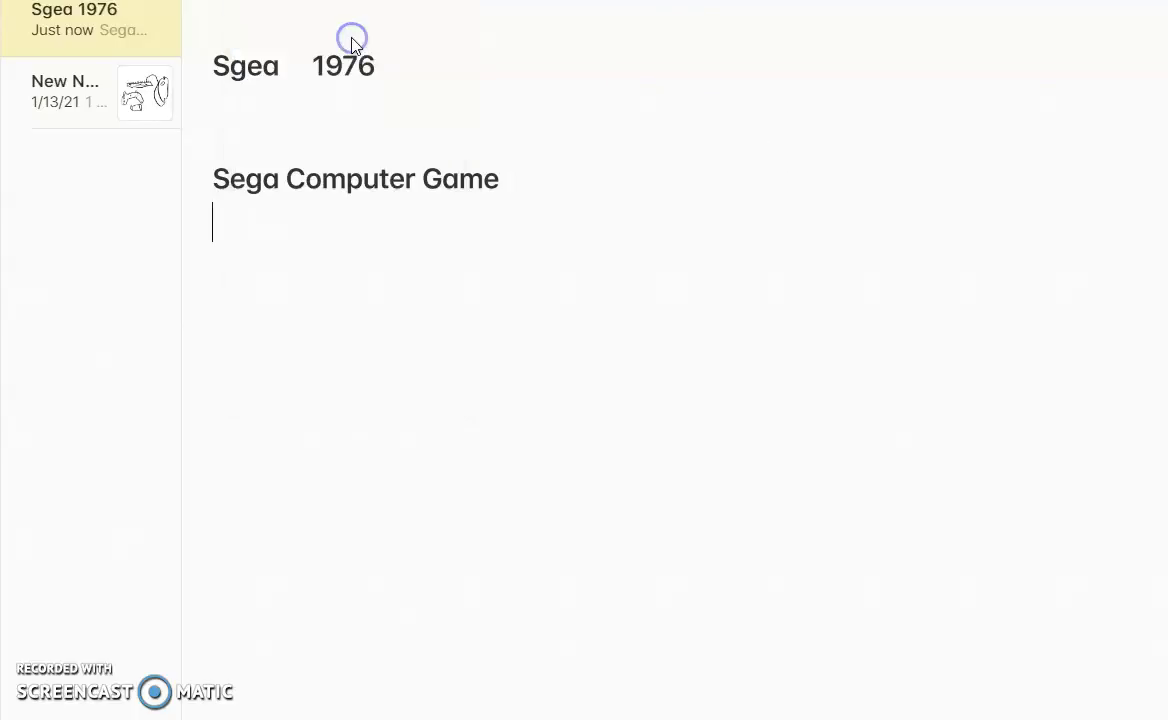
key(Return)
Step: Move the year 1976 from the heading to the end of the Sega Computer Game line
drag(378, 64, 303, 76)
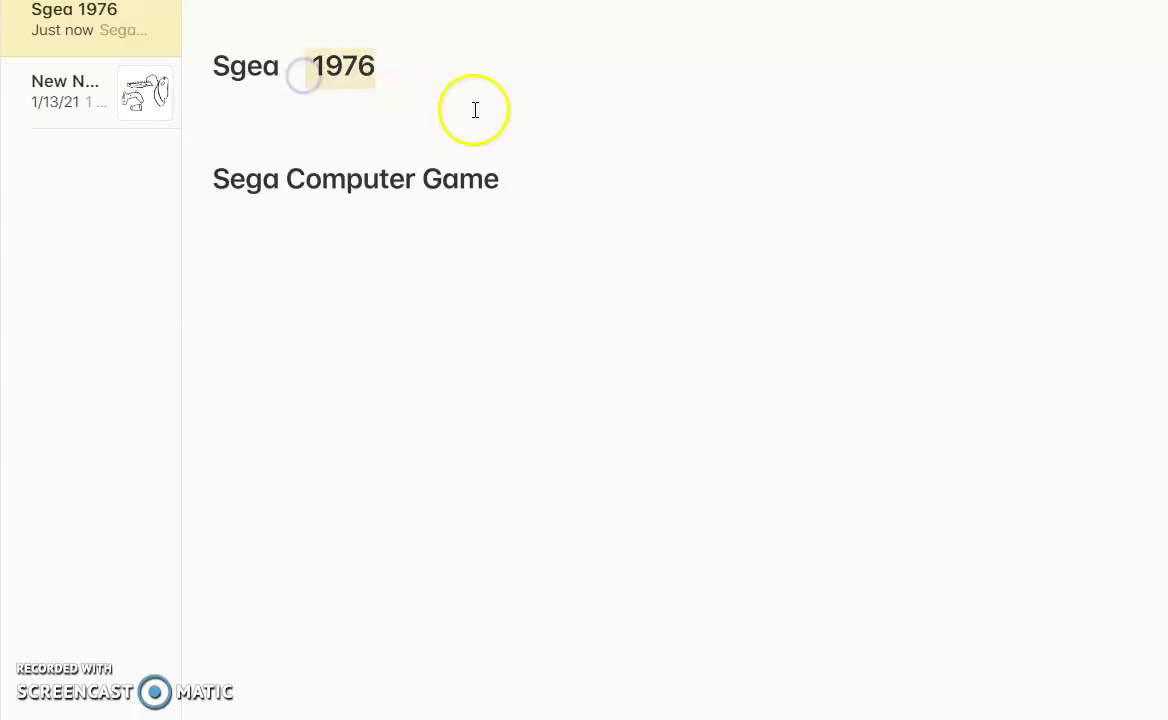
key(BackSpace)
click(525, 174)
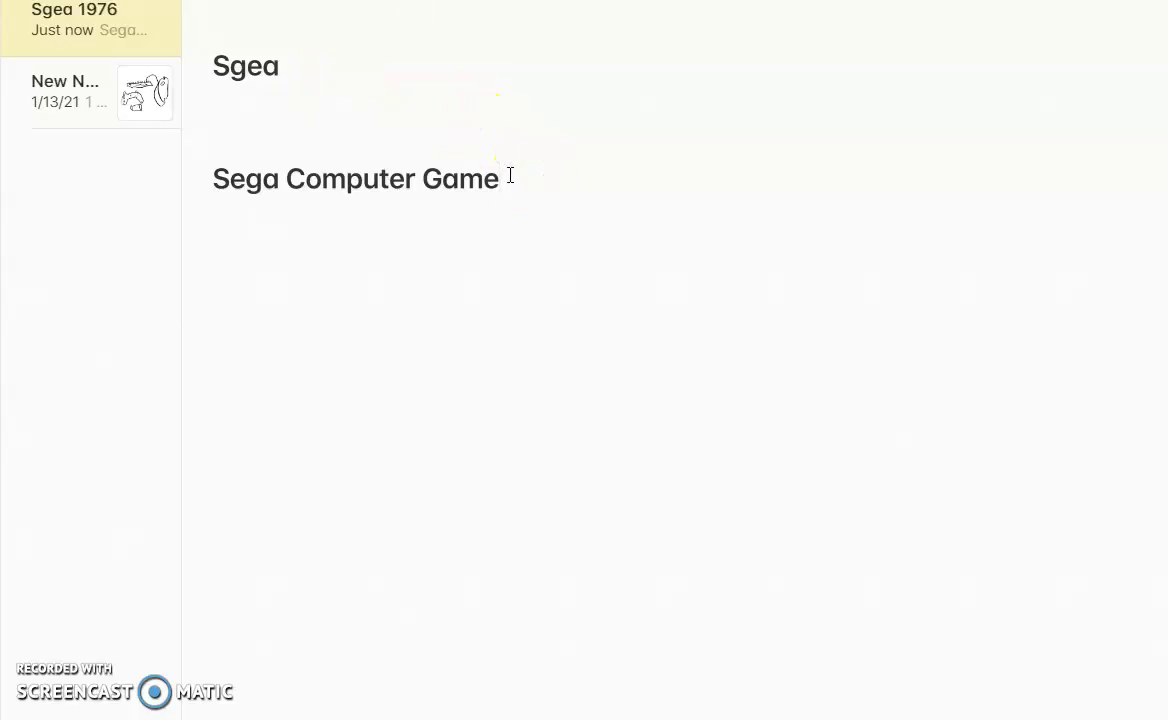
text(1976)
key(Return)
Step: Add the entry Sega Master System 1 and 2 below Sega Computer Game
click(417, 224)
text(Sega MAs)
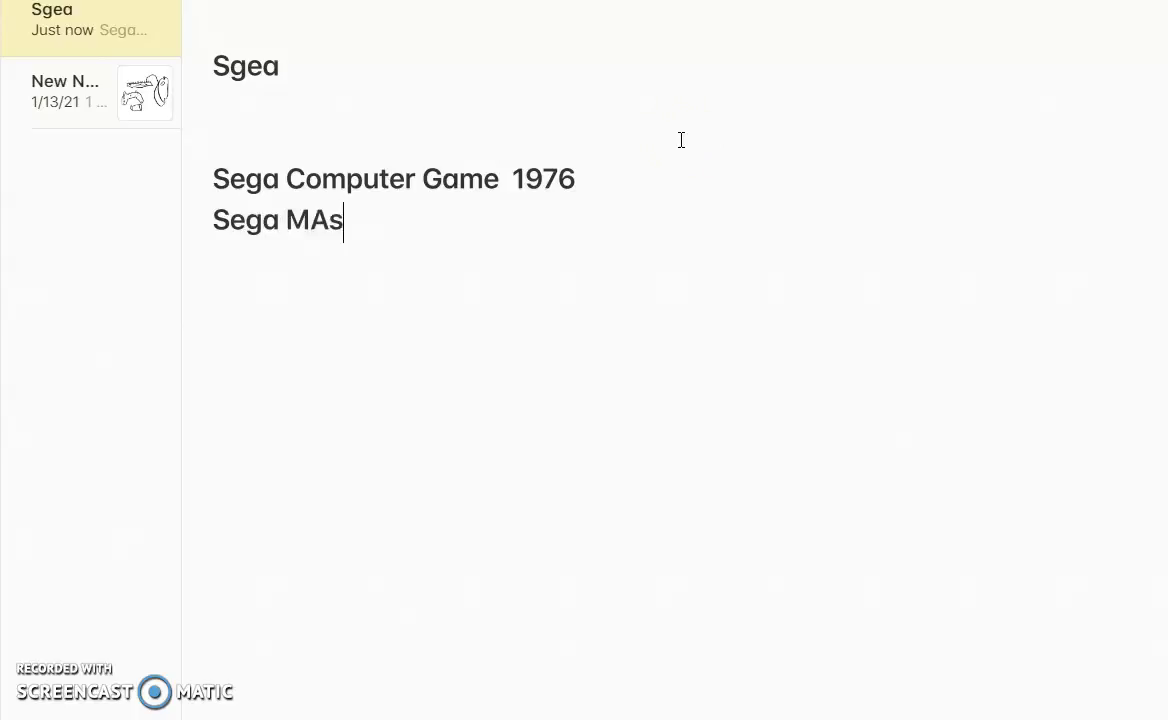
text(te)
key(BackSpace)
key(BackSpace)
key(BackSpace)
text(a)
key(BackSpace)
key(BackSpace)
text(aster )
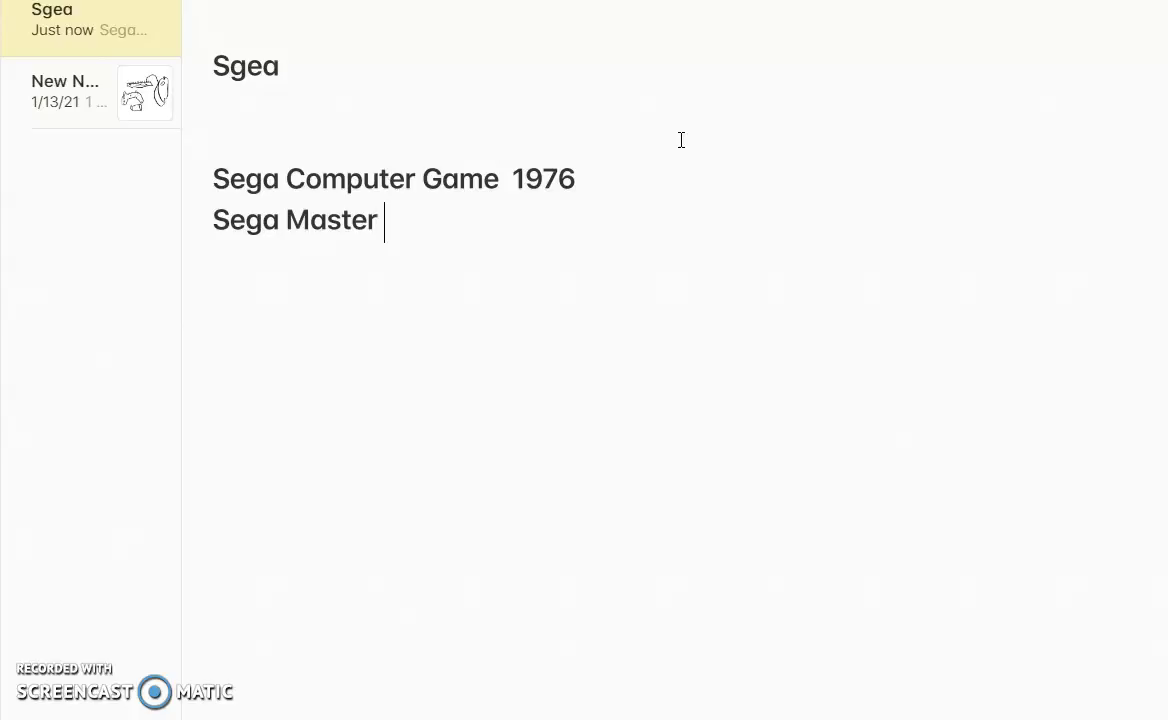
text(System )
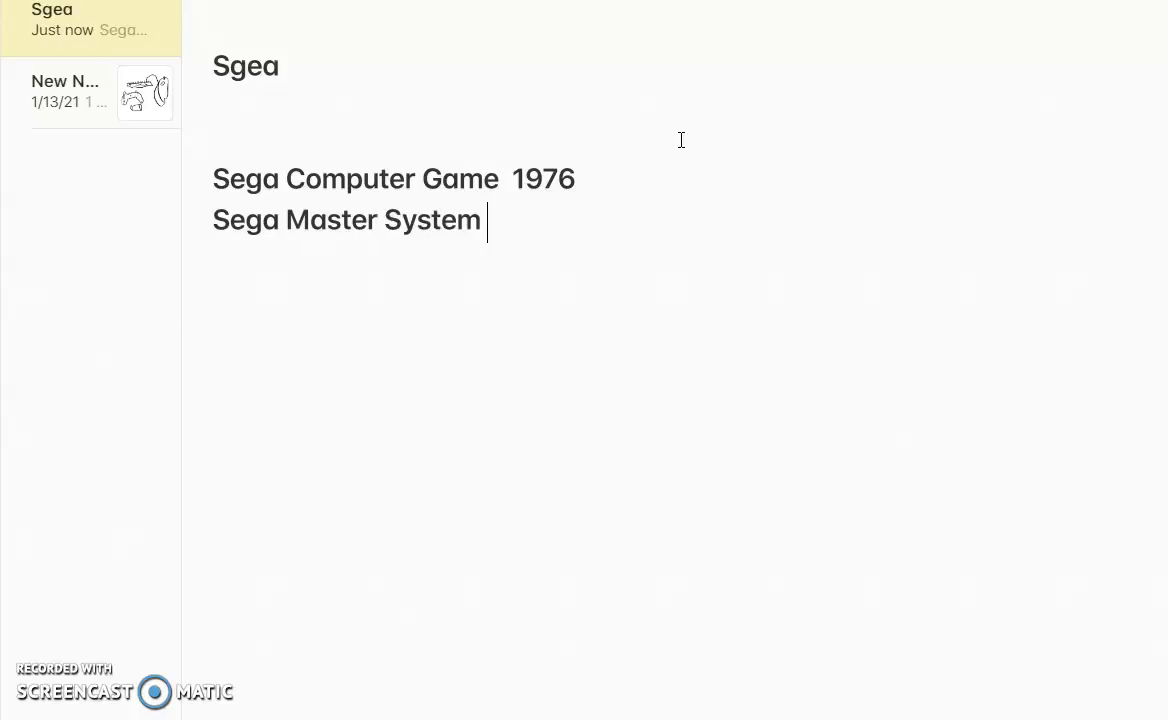
text(1 and 2)
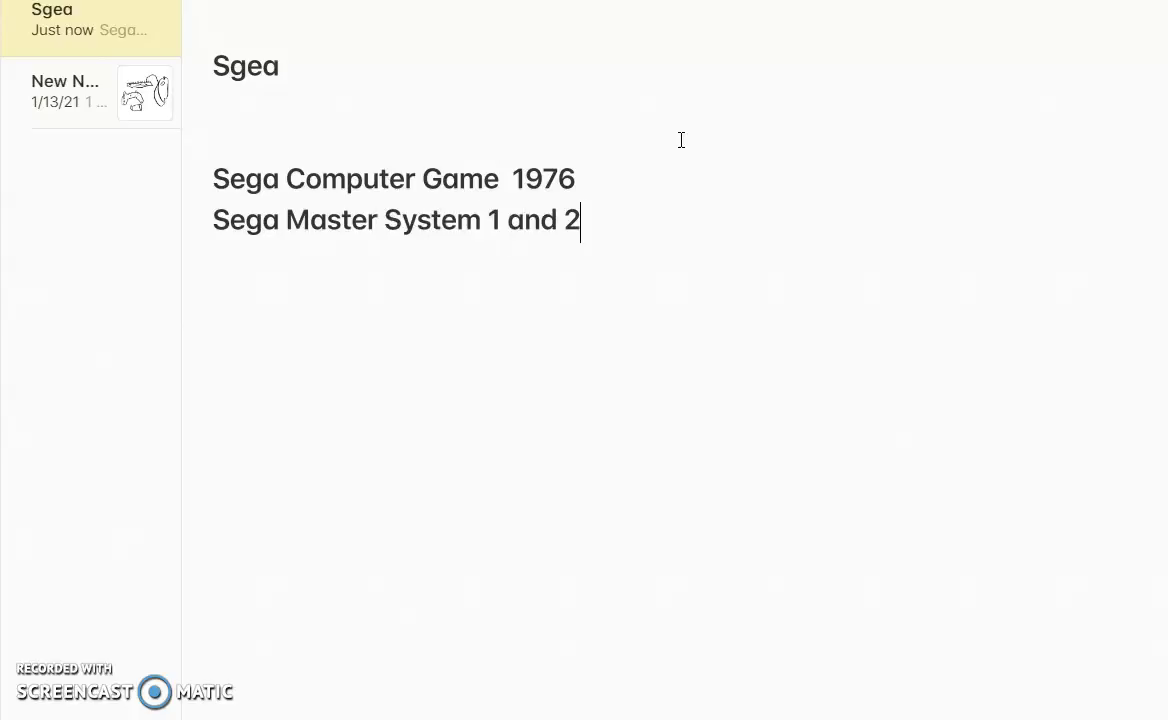
Step: Add the year 1983 after Sega Master System 1 and 2
click(663, 146)
drag(568, 240, 491, 234)
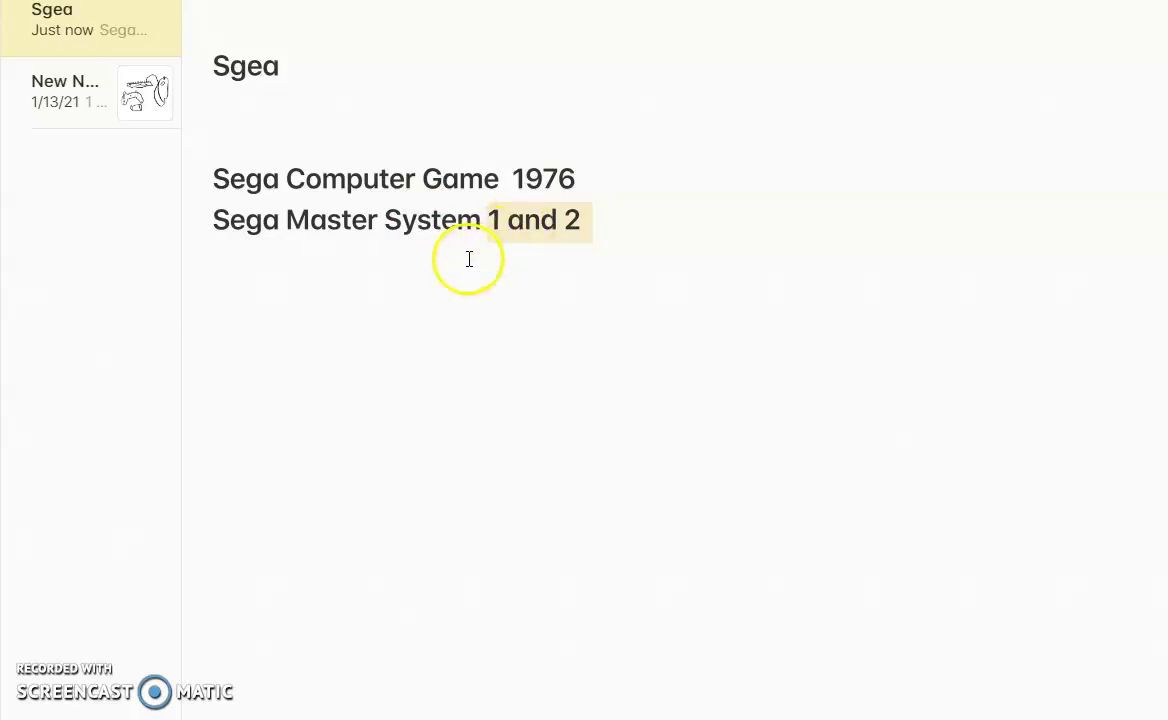
click(521, 219)
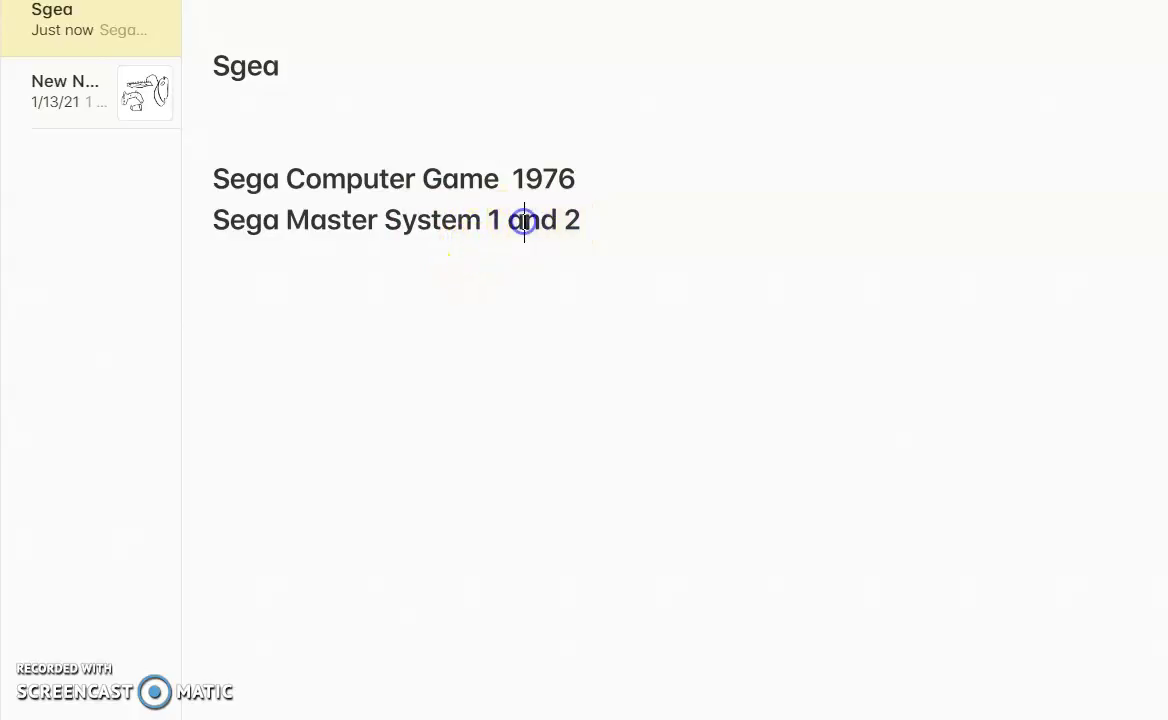
click(641, 226)
click(599, 230)
text(1983)
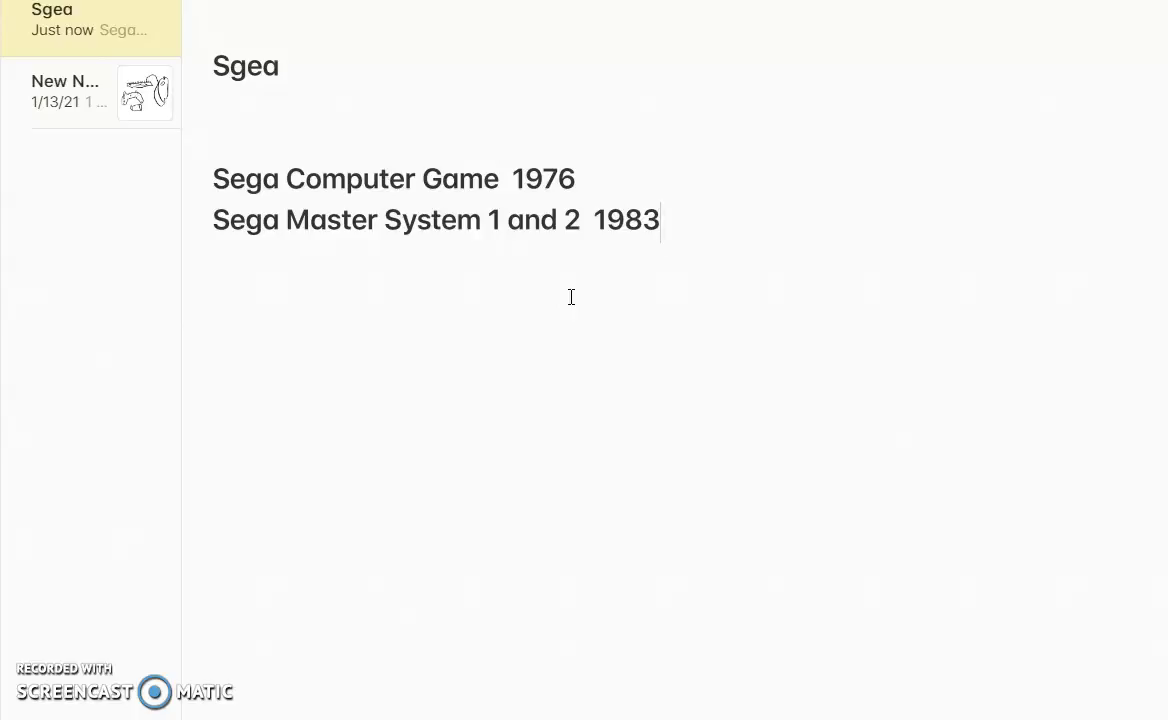
Step: Change the year after Sega Master System 1 and 2 to 1982
key(BackSpace)
key(BackSpace)
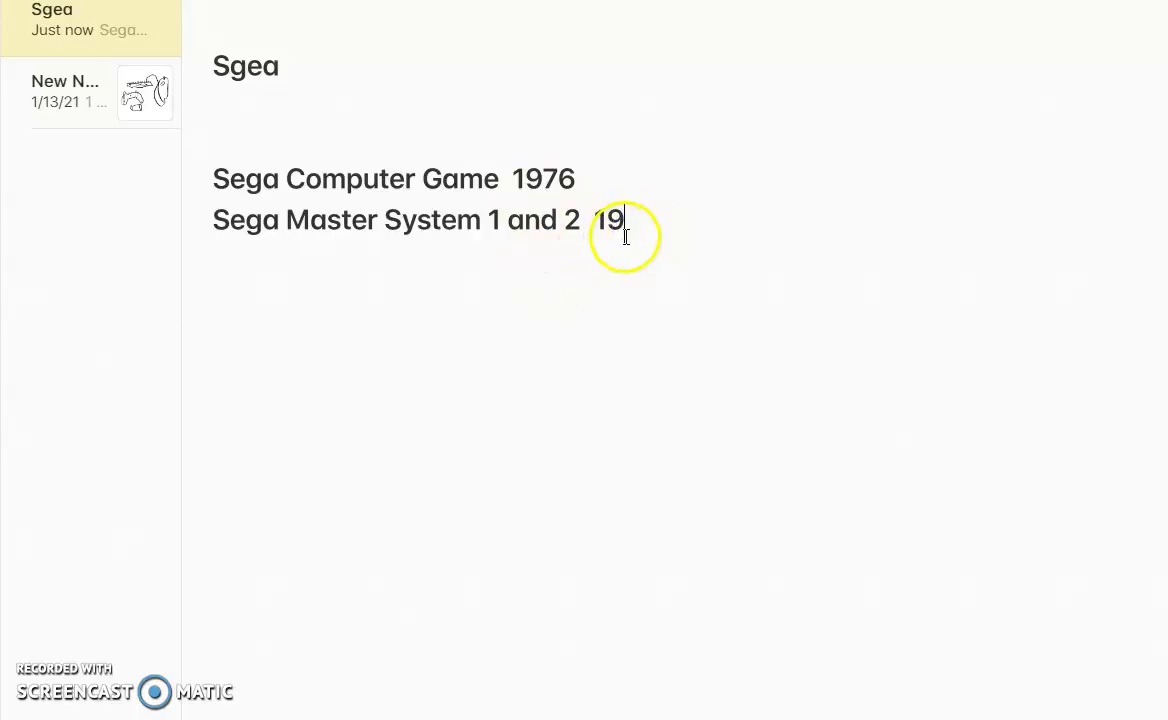
text(8)
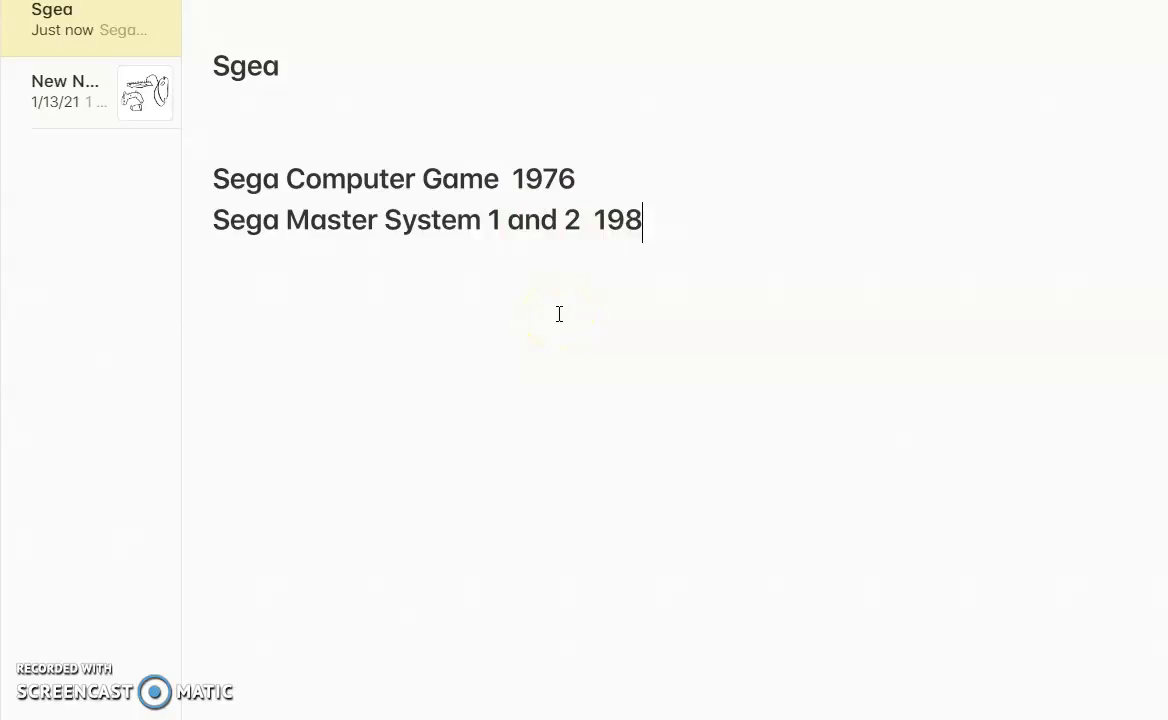
text(3)
key(Return)
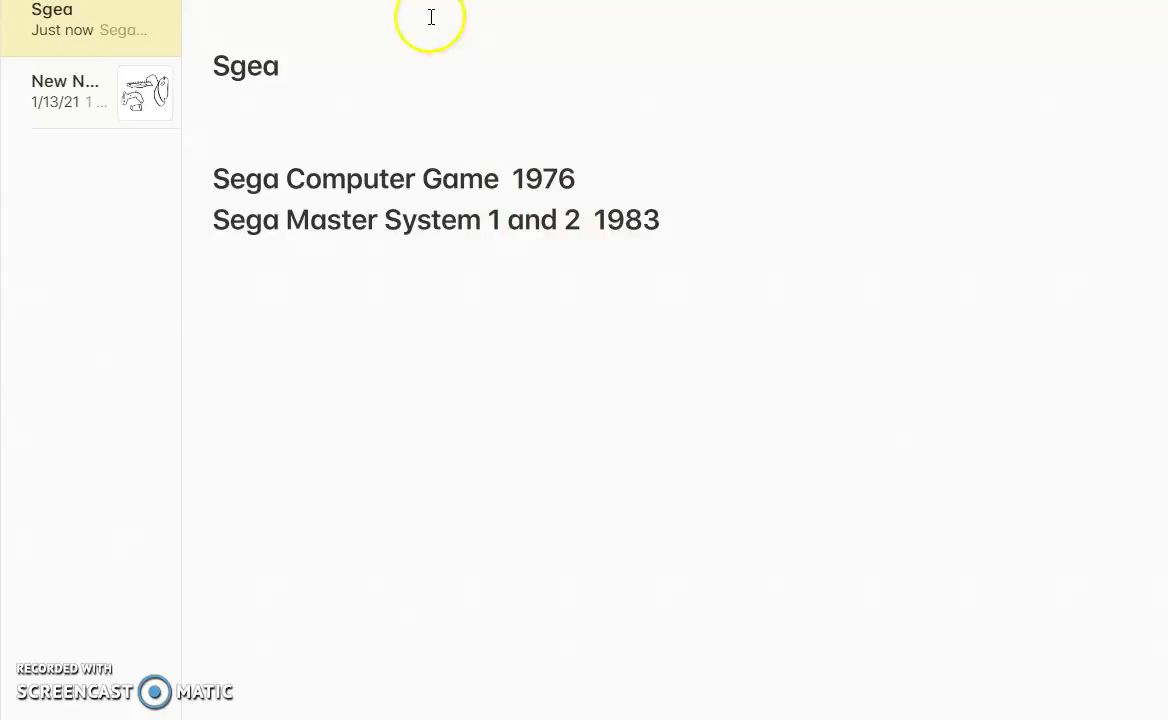
click(703, 213)
key(BackSpace)
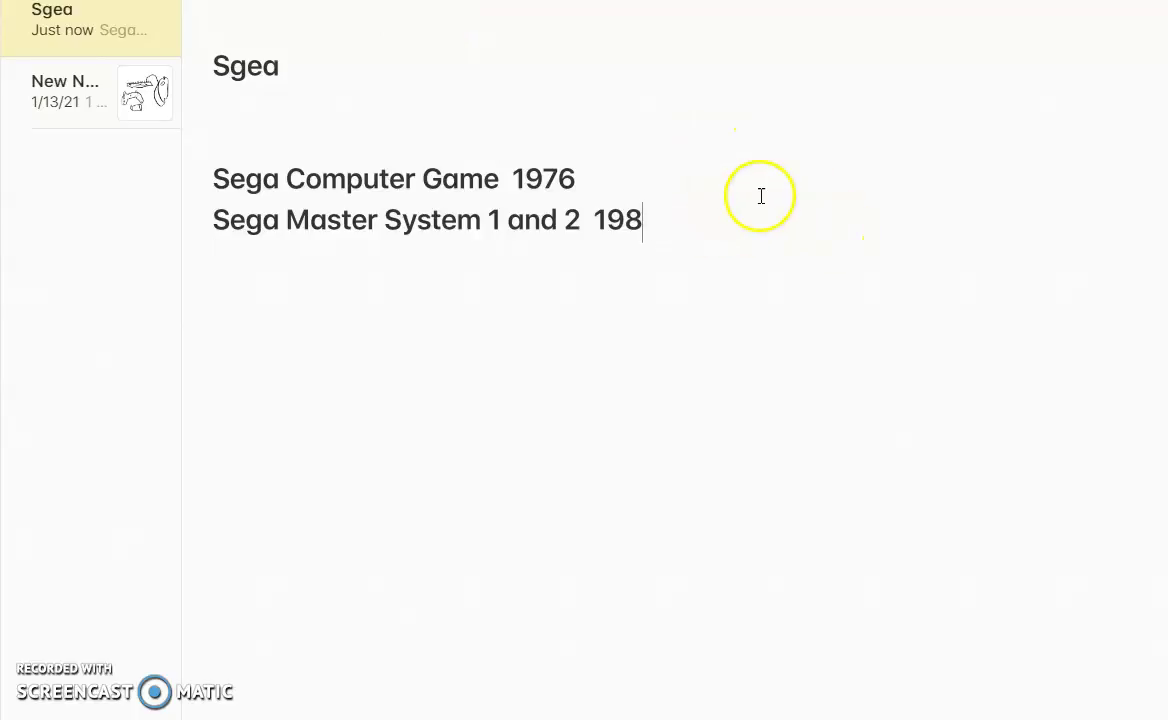
text(2)
Step: Add a line reading Sega Genisis in Title style below Sega Master System 1 and 2
click(27, 230)
click(200, 265)
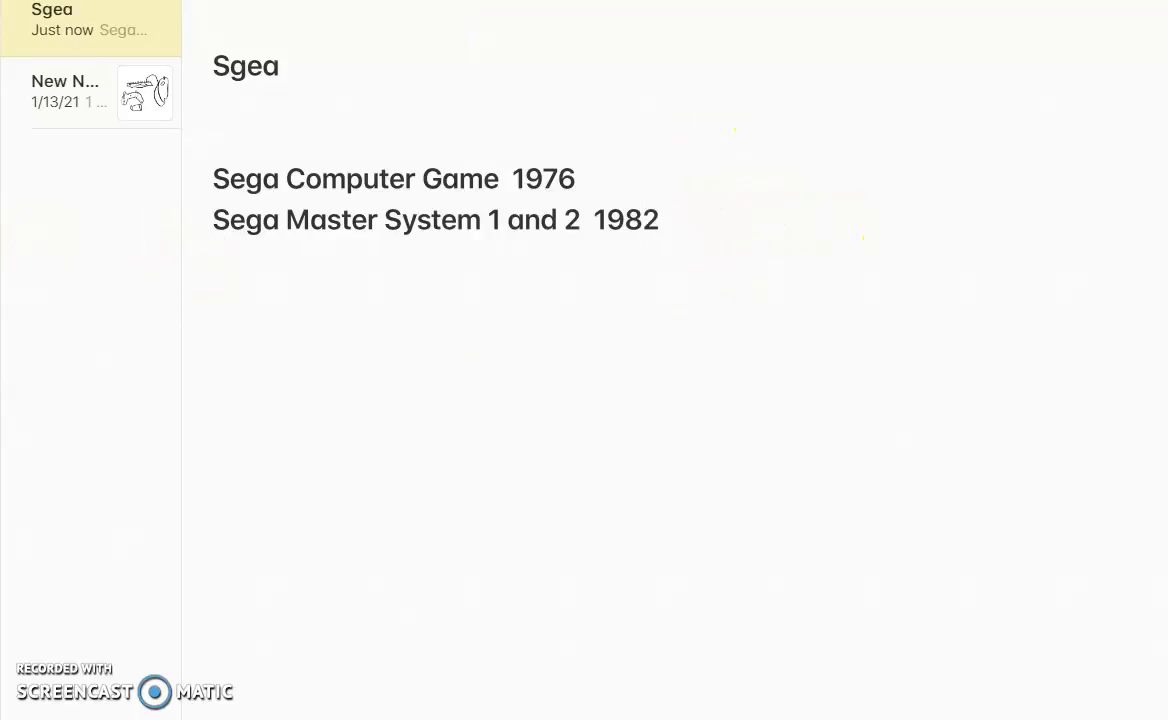
click(300, 2)
click(339, 31)
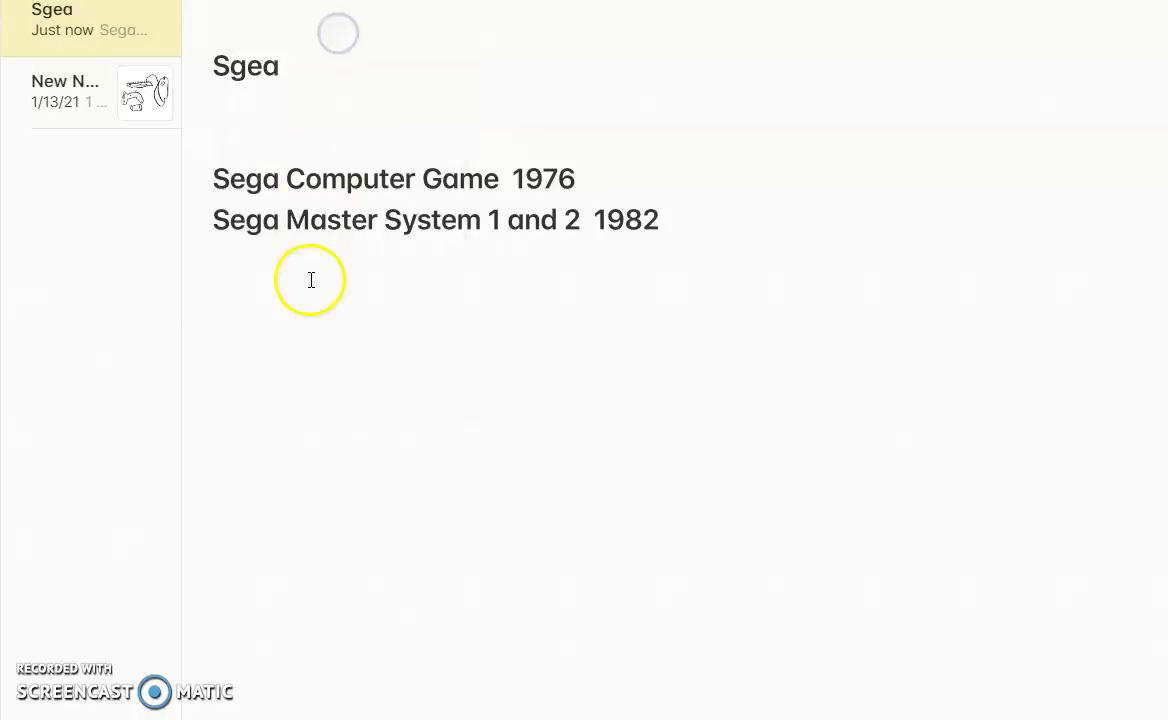
text(Sega G)
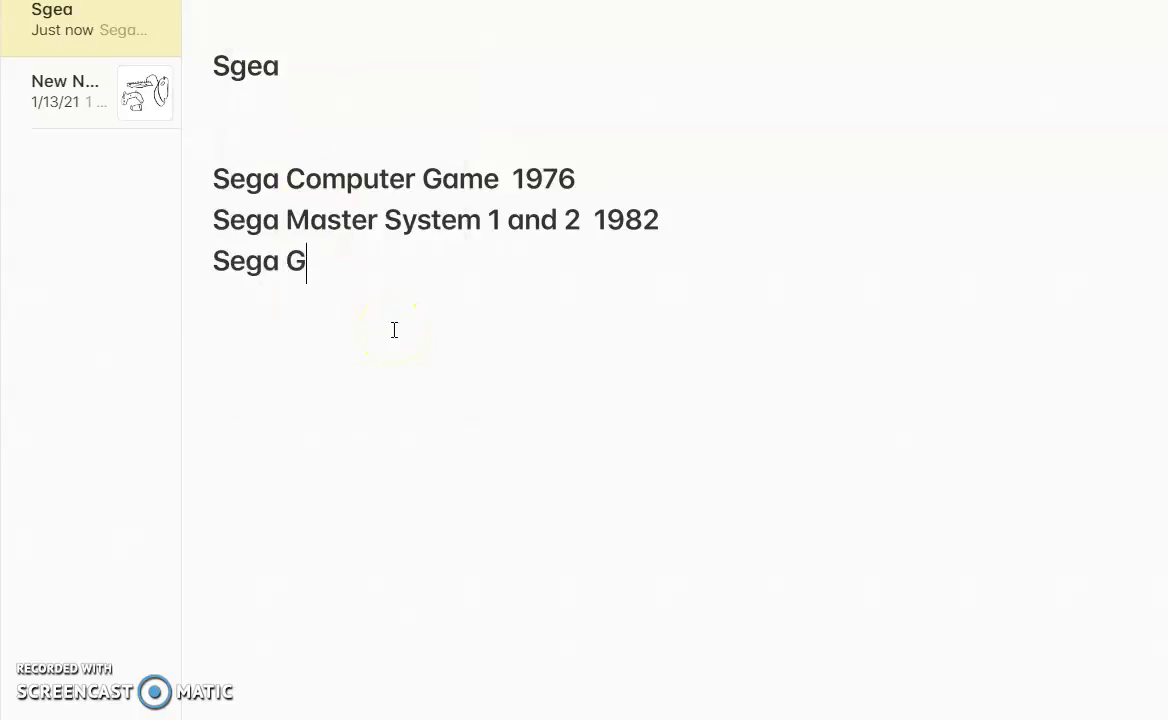
text(enisis)
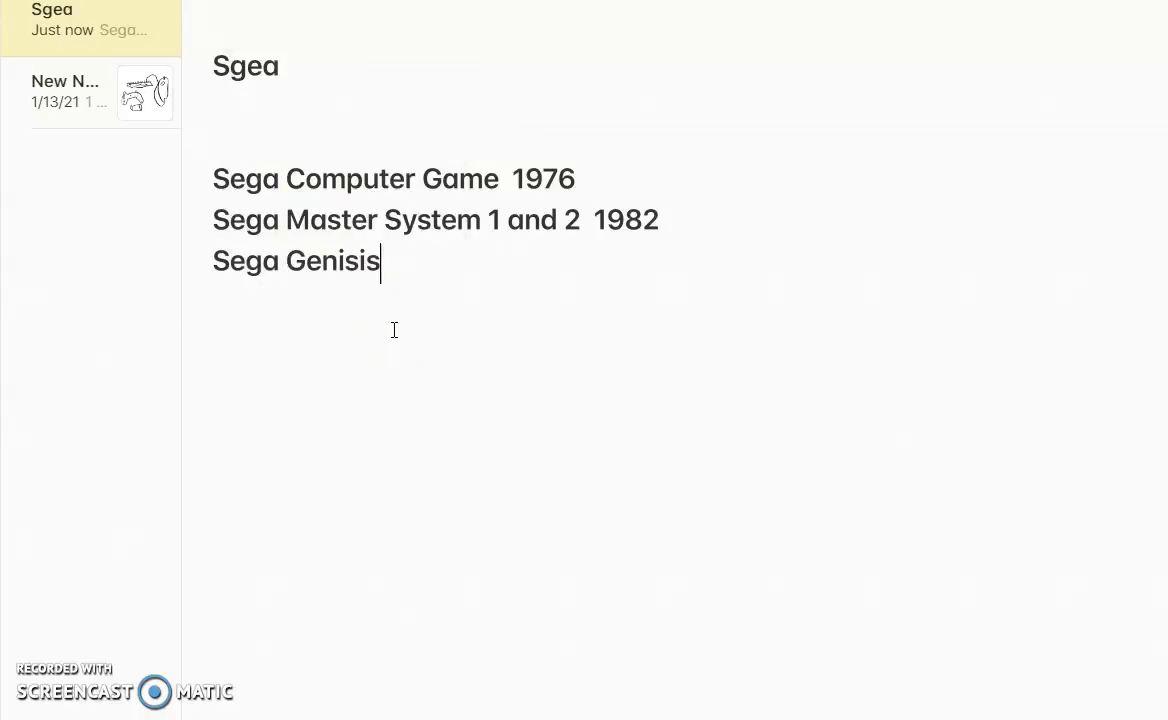
Step: Correct the new entry's spelling to Sega Genesis and add the year 1988, aligned under the year above
key(Tab)
key(BackSpace)
key(BackSpace)
key(BackSpace)
key(BackSpace)
key(BackSpace)
key(BackSpace)
key(BackSpace)
text(esis)
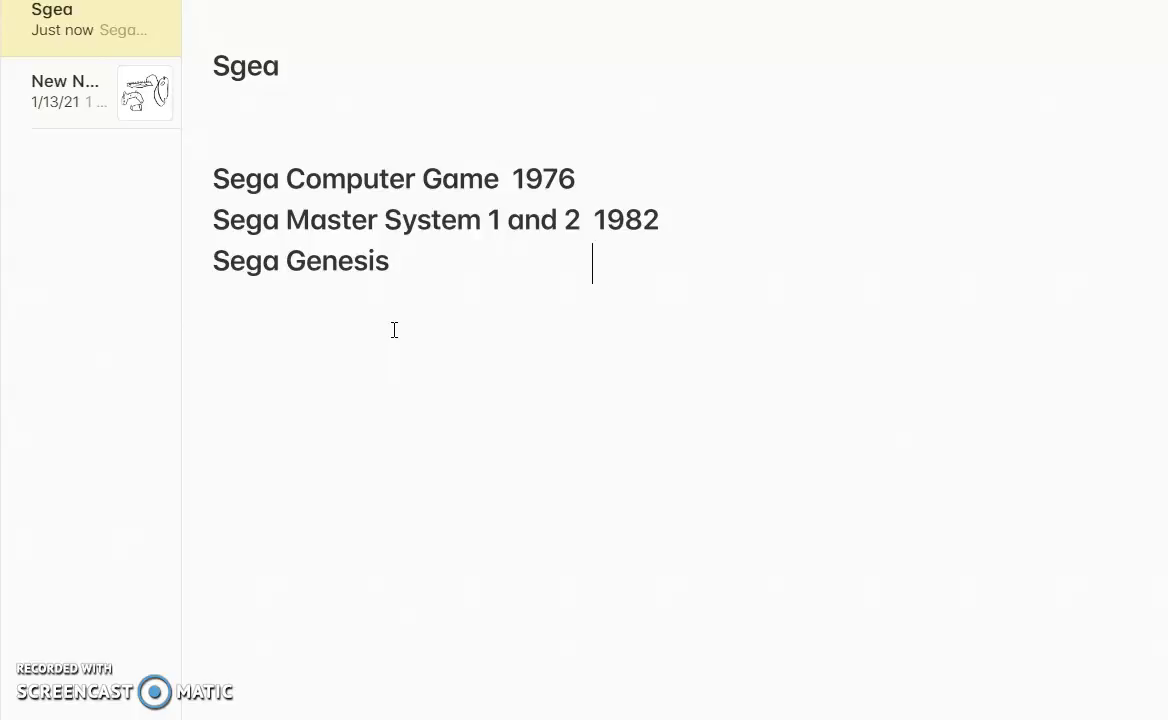
text(1988)
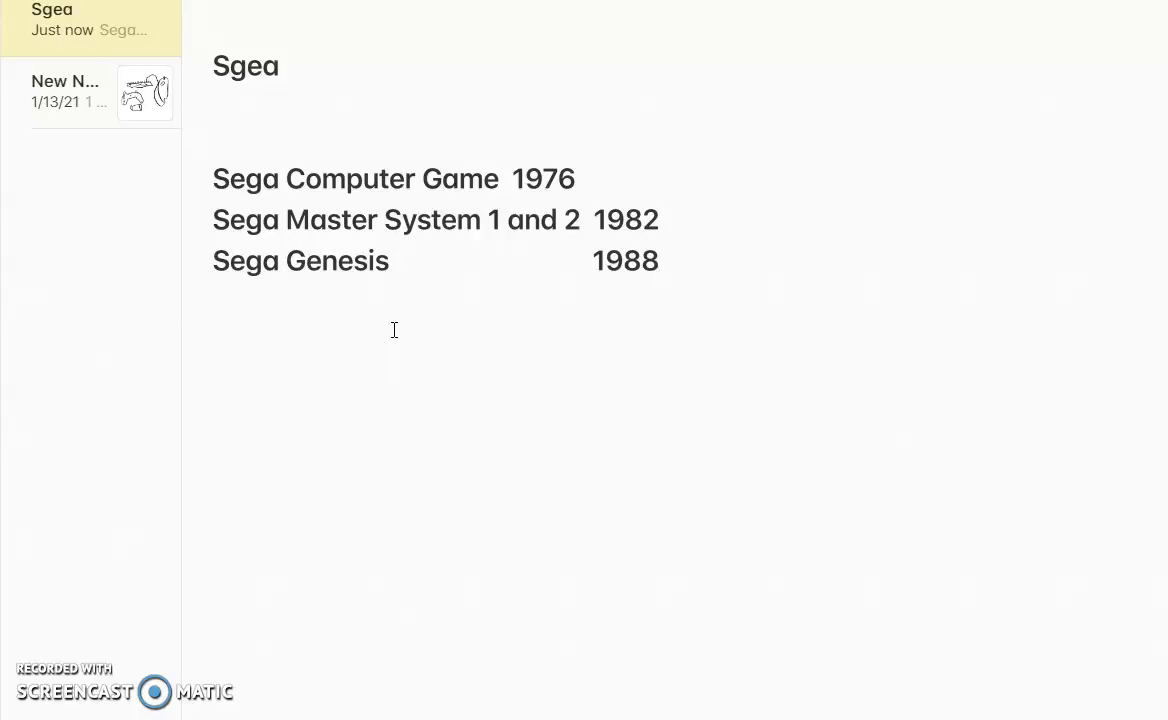
Step: Add the entry Sega Saturn in Title style below Sega Genesis
key(Return)
key(BackSpace)
key(Return)
click(346, 2)
click(307, 27)
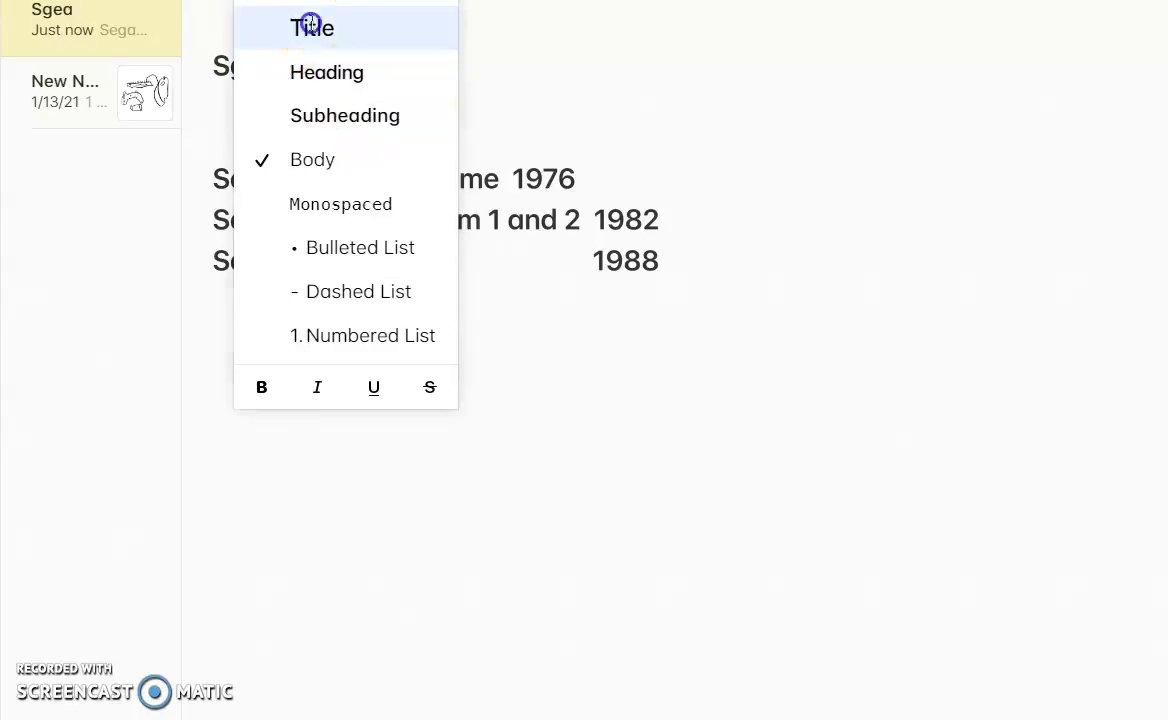
text(Sega )
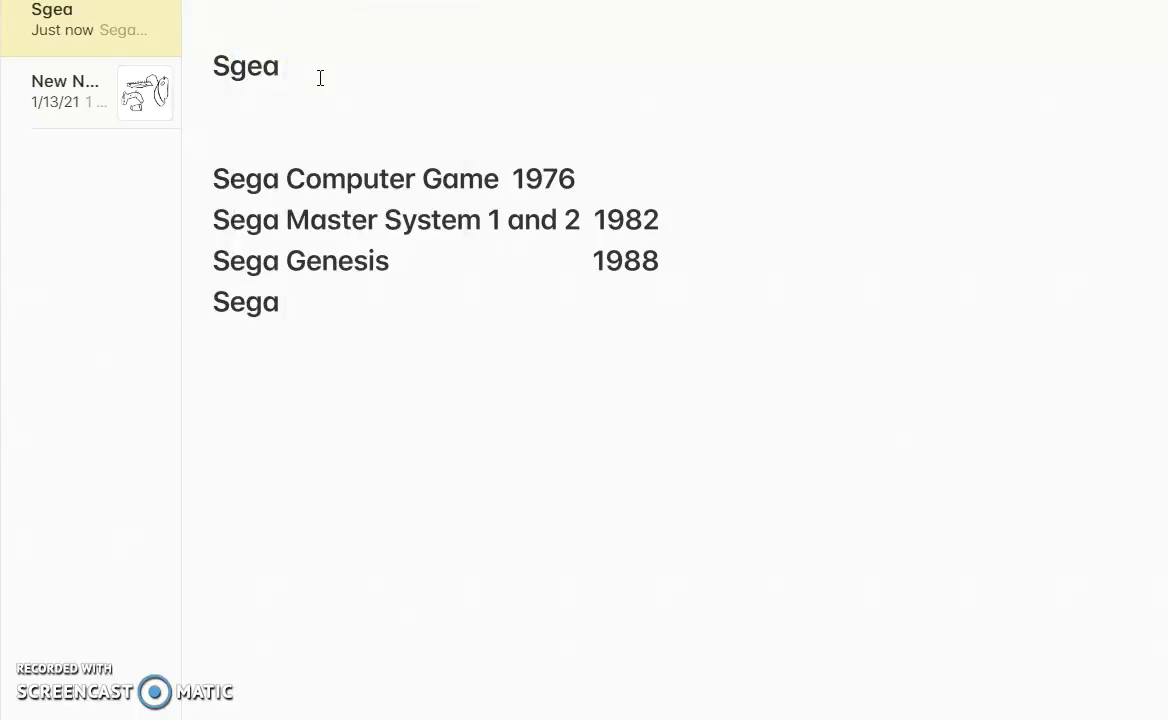
text(Saturn)
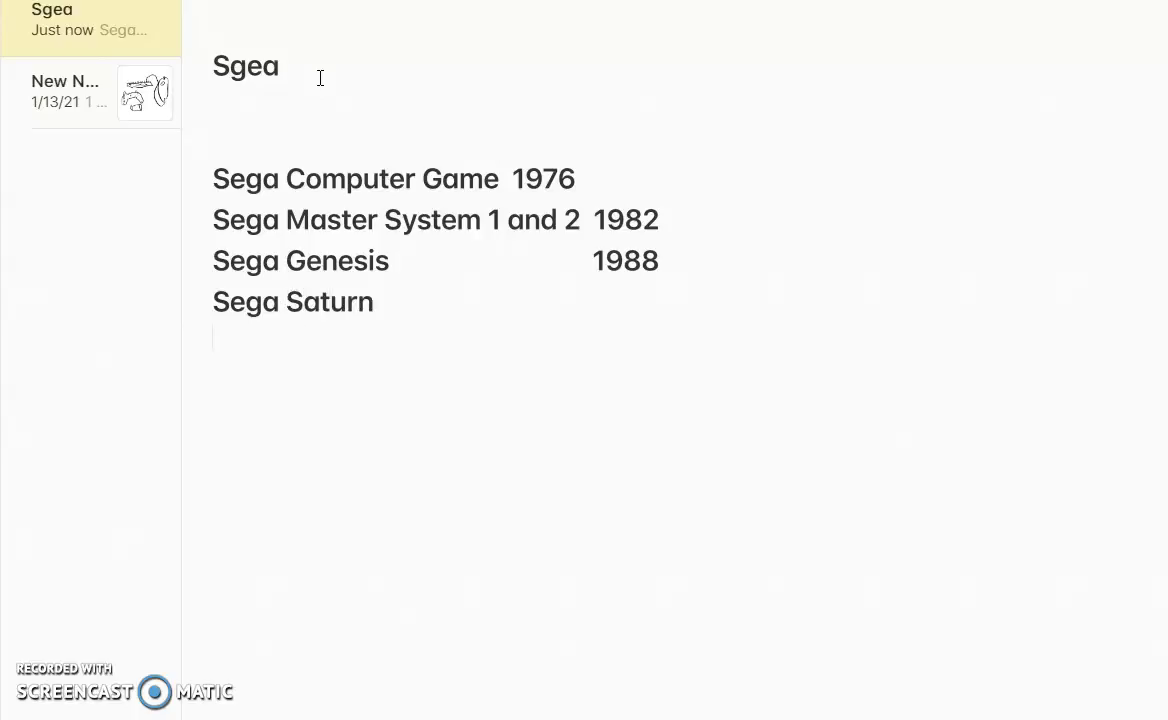
Step: Add the year 1994 on the Sega Saturn line and start a Title-style line below it
click(617, 311)
click(610, 314)
text(1994)
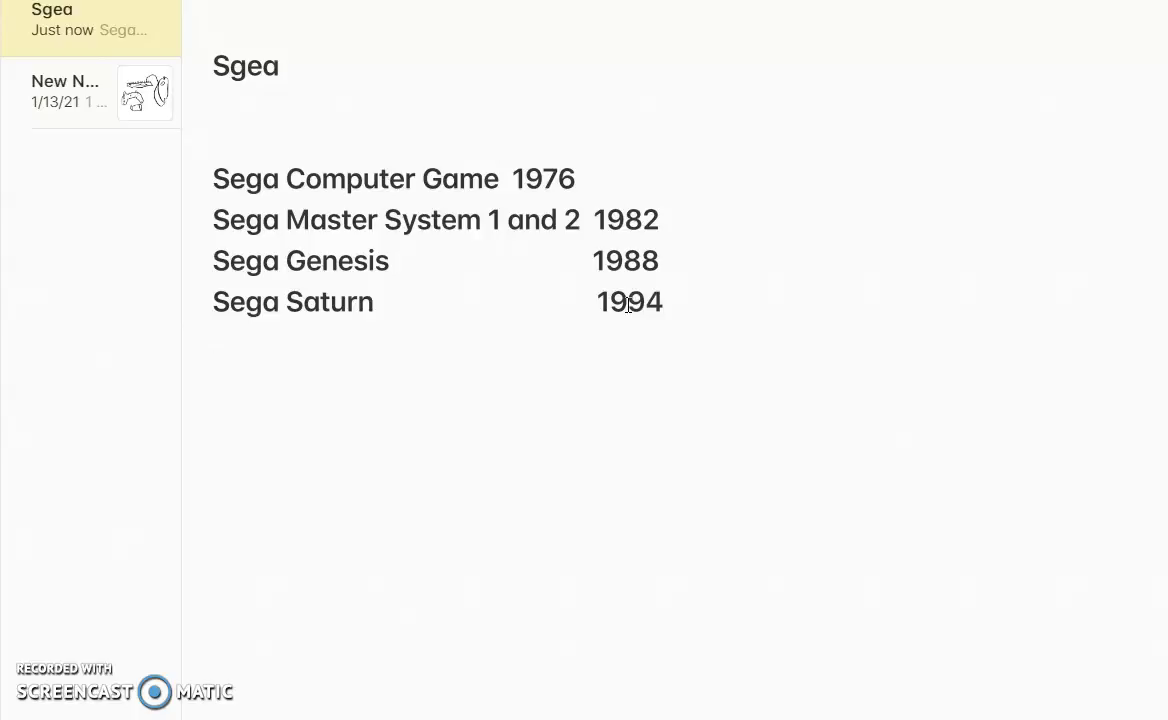
click(396, 2)
click(396, 31)
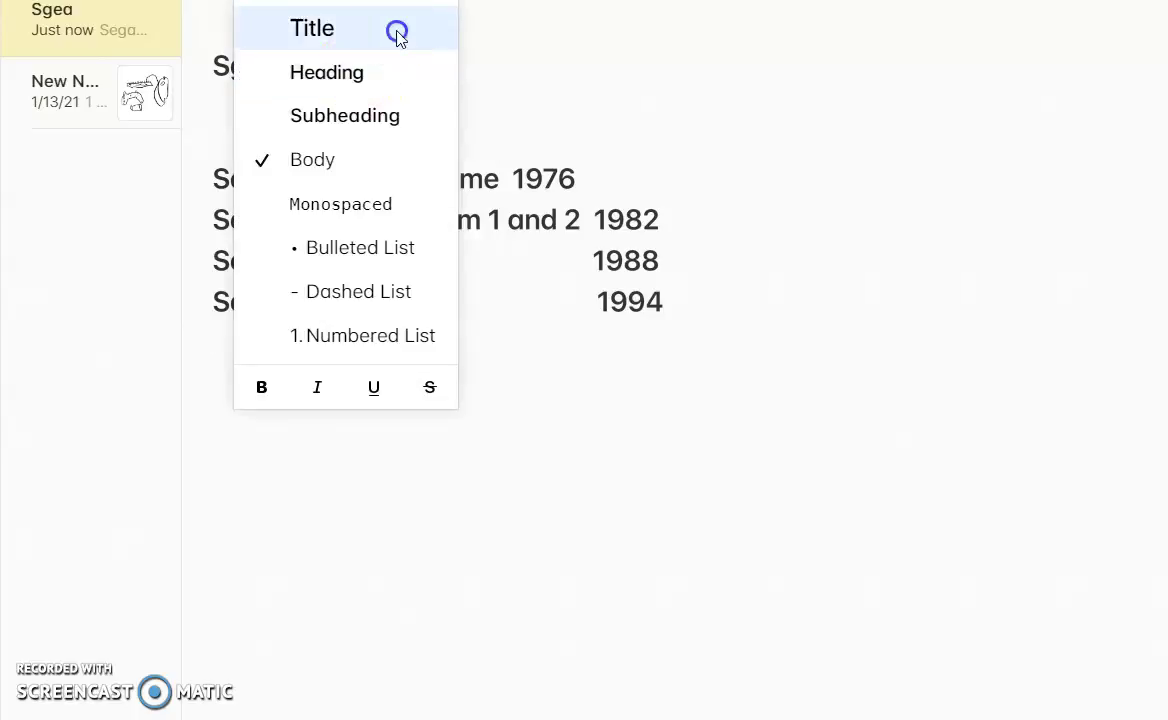
key(Return)
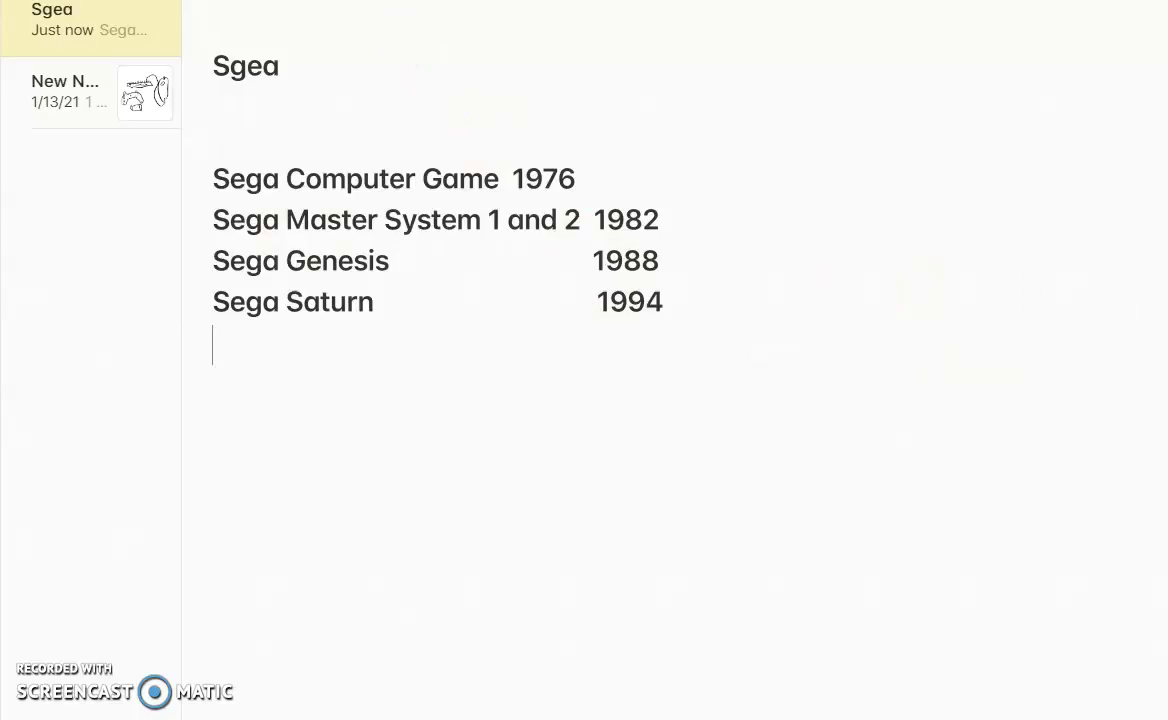
Step: Correct the spelling of the note's heading to Sega
click(262, 70)
key(BackSpace)
key(BackSpace)
text(ea)
key(BackSpace)
text(g)
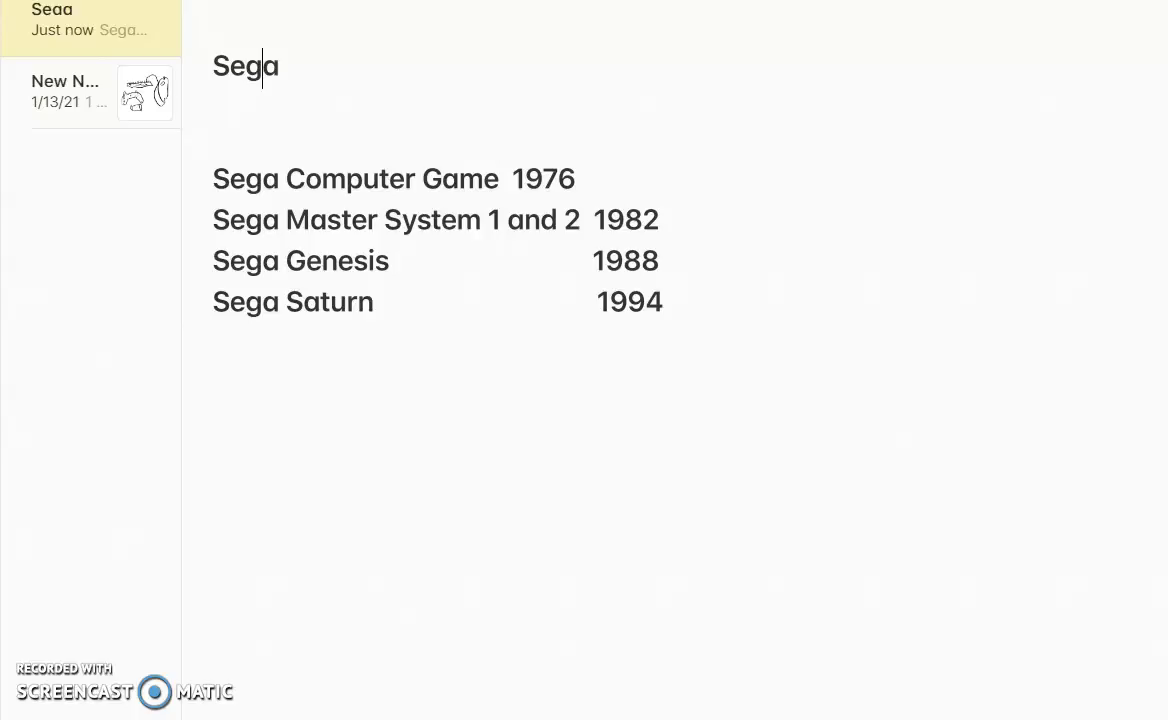
Step: Apply the Title style to a new line directly below Sega Saturn
click(667, 313)
key(Return)
click(357, 3)
click(357, 50)
click(242, 459)
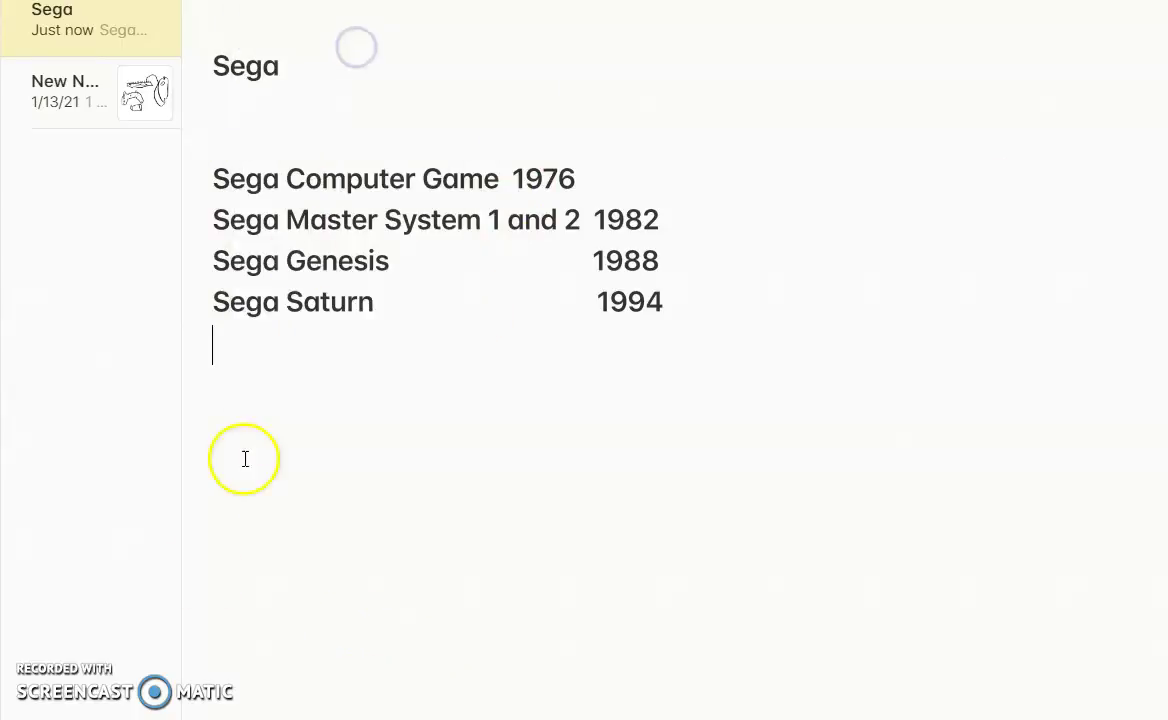
Step: Enter Sega Dreamcast on the line below Sega Saturn with the year 1999 in the year column
text(Segab)
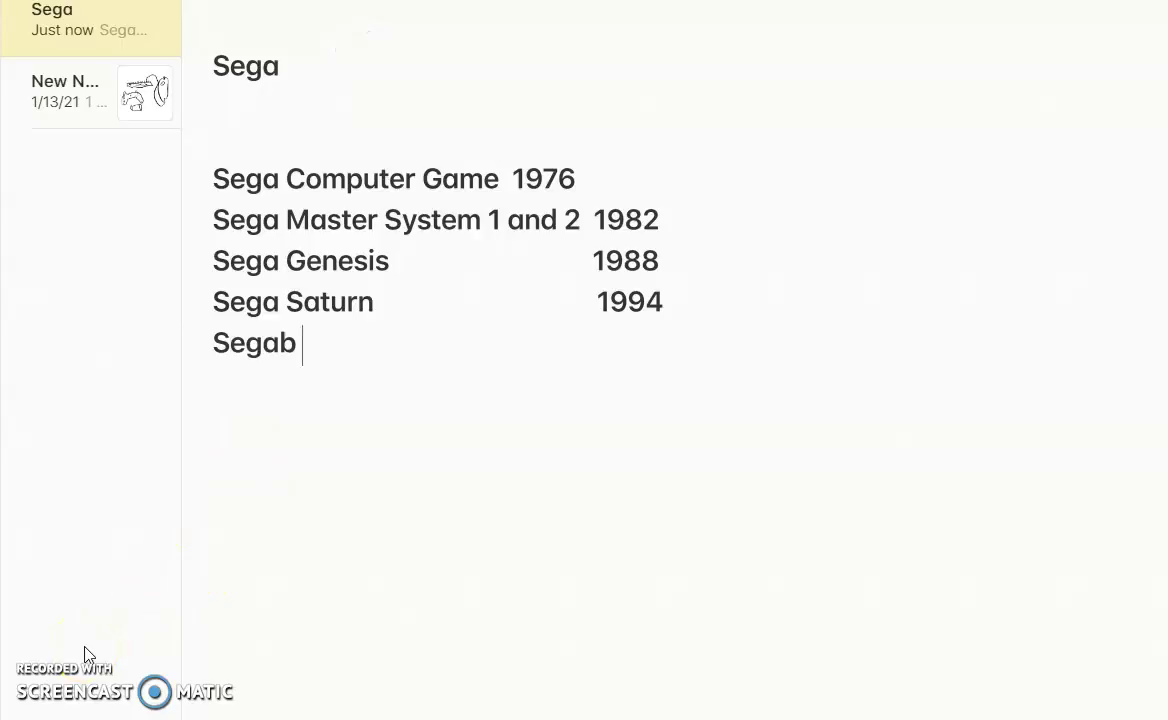
key(BackSpace)
key(BackSpace)
text(x)
key(BackSpace)
text(Dre)
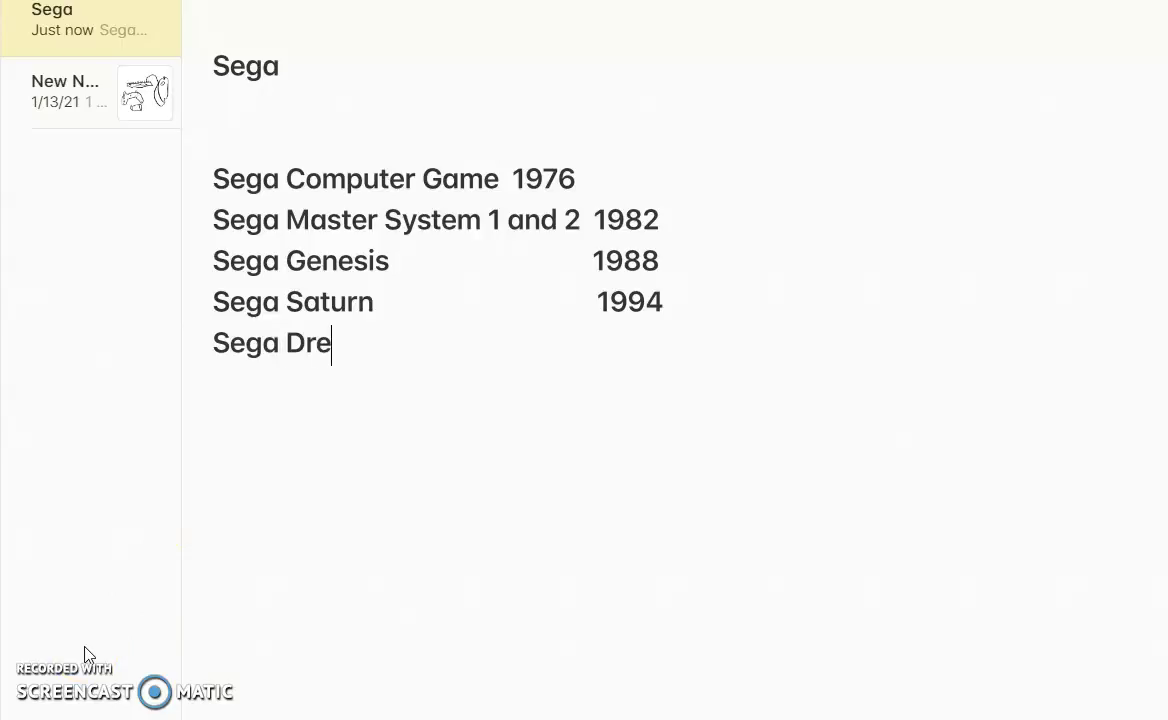
text(amcast                 )
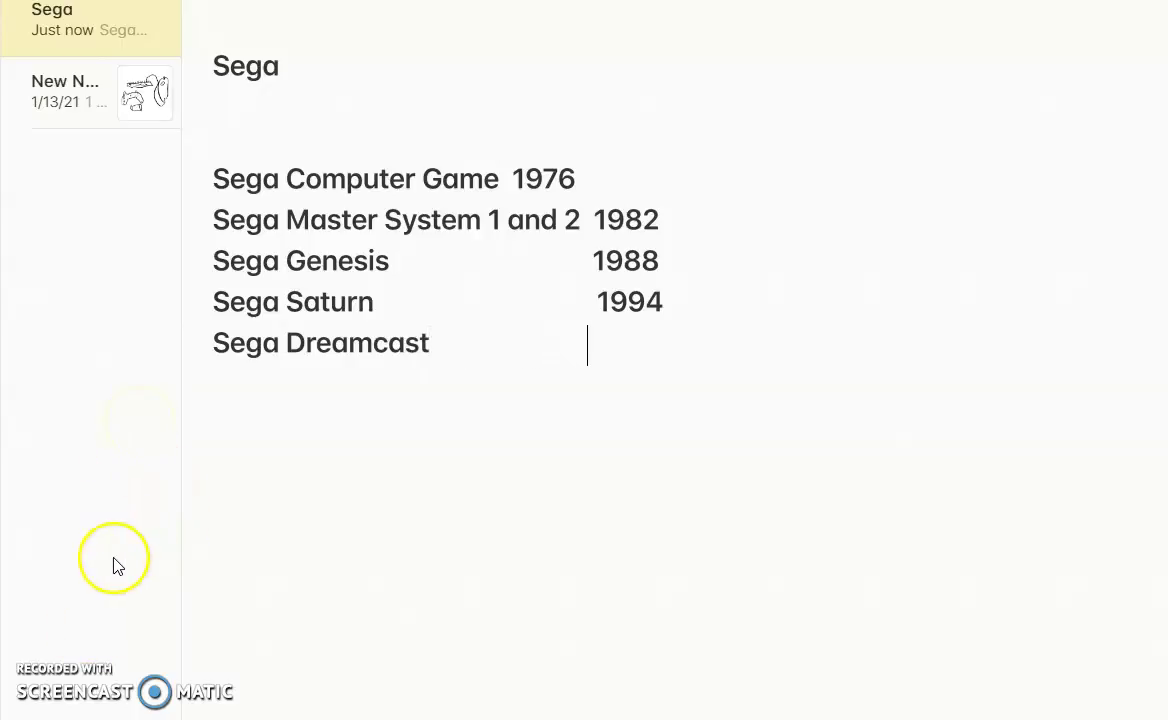
text(         19)
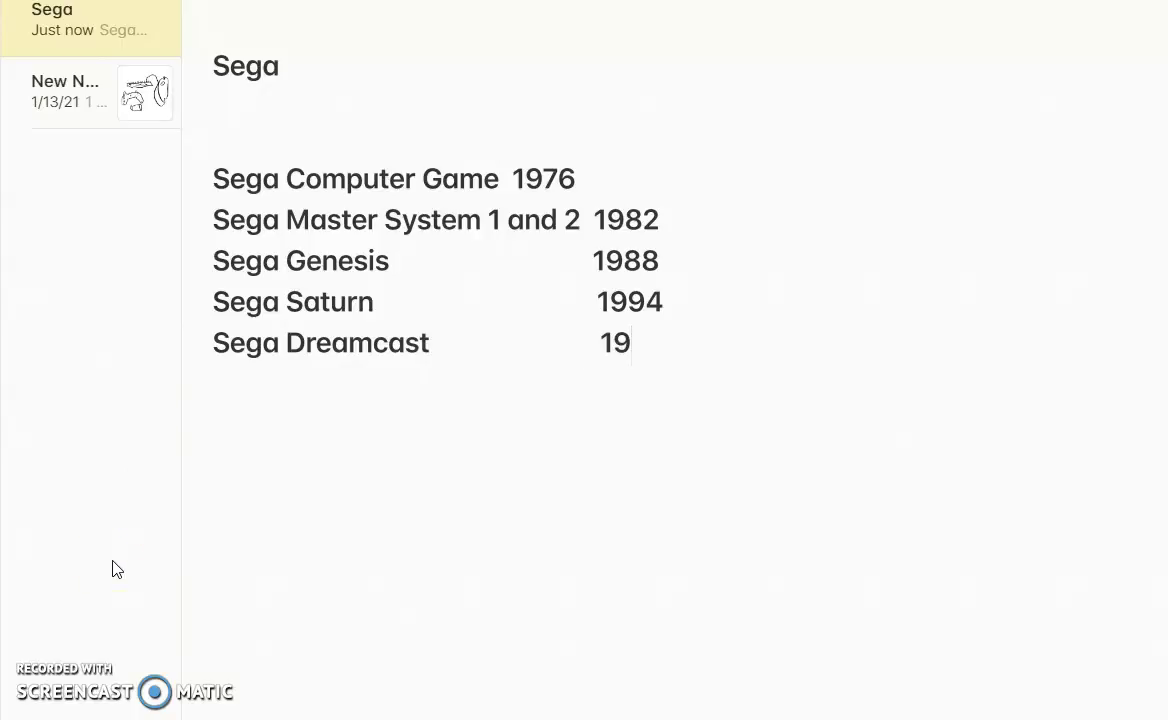
text(99)
Step: Add a Title-style line below Sega Dreamcast reading RIP, with 2001 in the year column
key(Return)
click(339, 8)
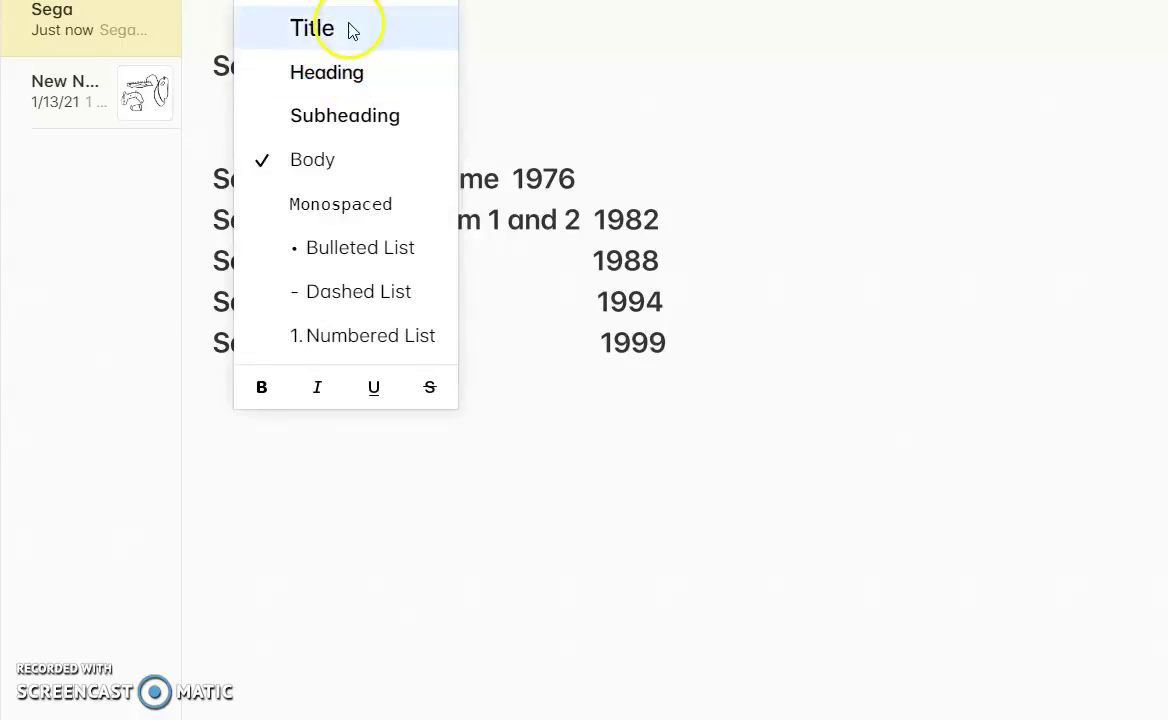
click(347, 29)
text(RIP                                         )
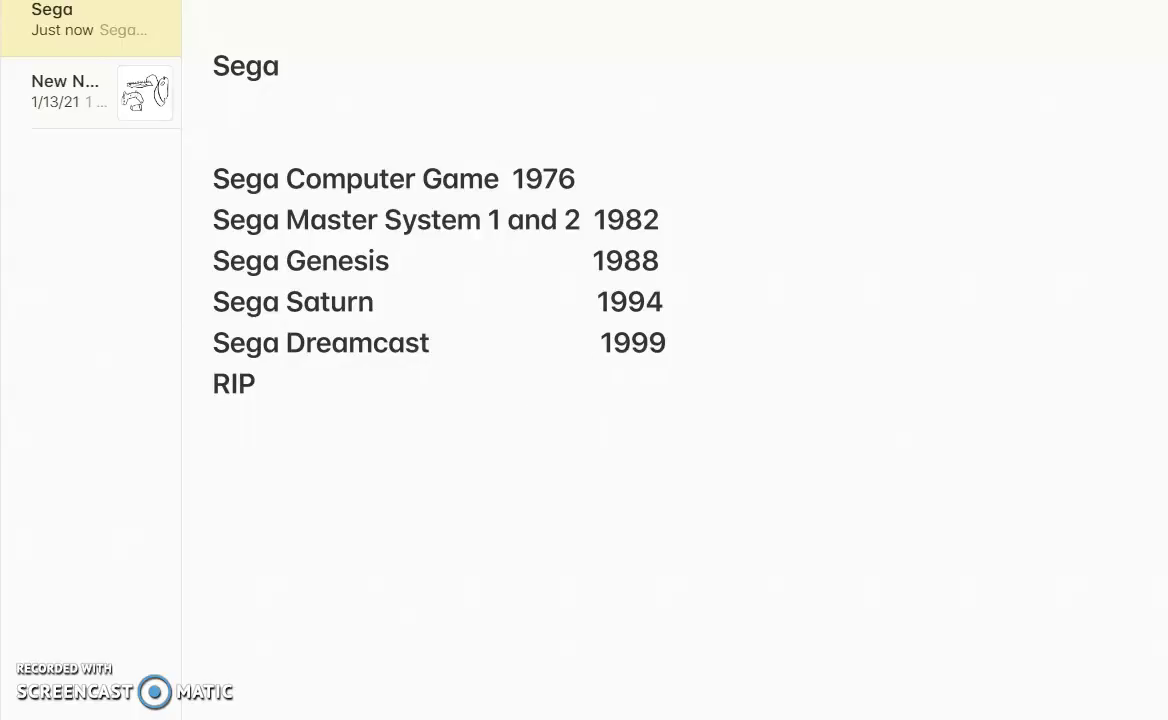
text(       21)
key(BackSpace)
key(BackSpace)
text(2001)
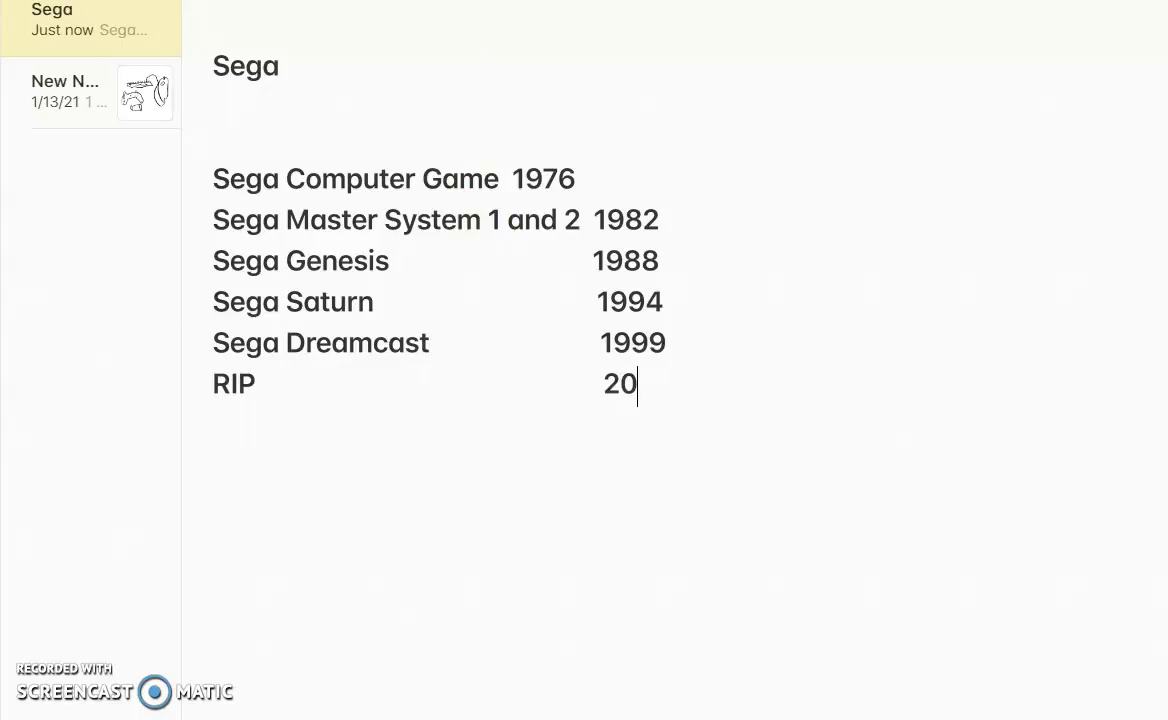